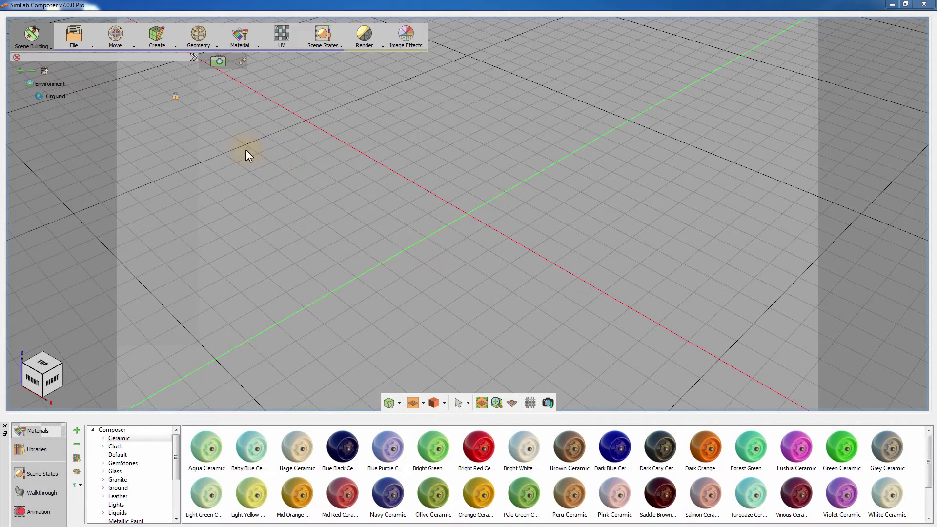
Retrieve a model from Onshape cloud through the File menu, signing in to list its folders.
left_click(80, 40)
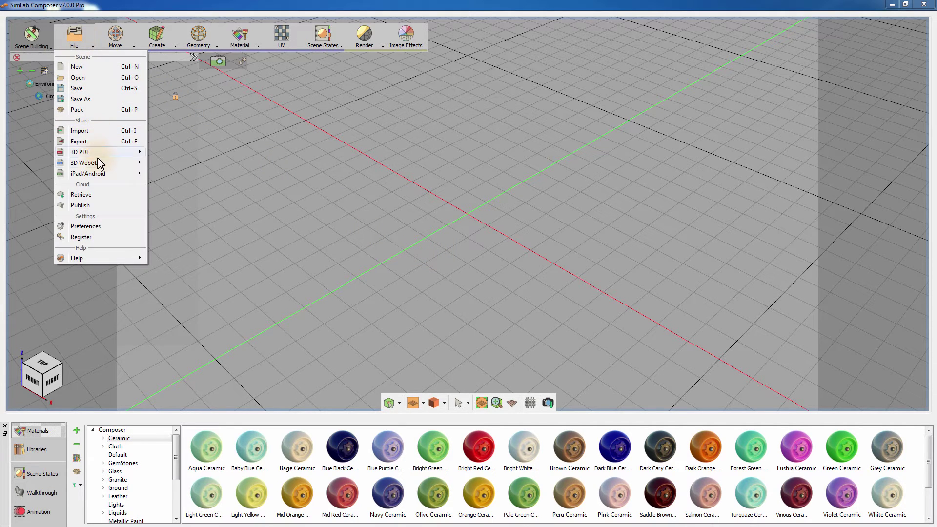
left_click(103, 196)
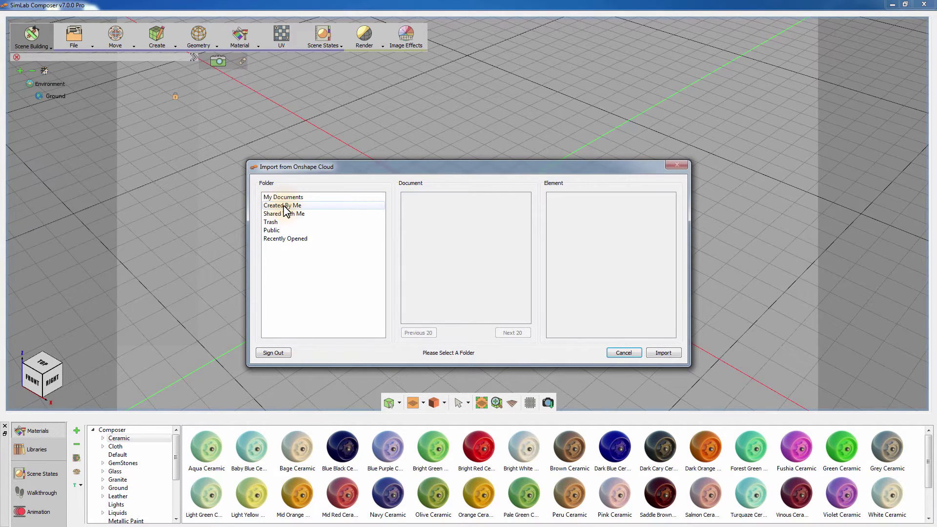
Select the Drill Press_v01 element from the Drill Press_v01.SLDPRT document under Created By Me.
left_click(287, 233)
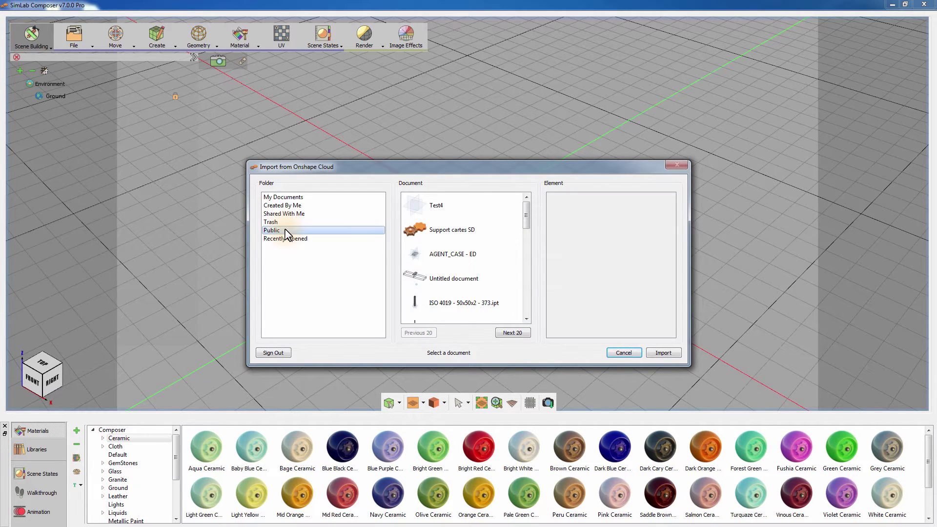
left_click_drag(525, 212, 525, 311)
left_click(515, 333)
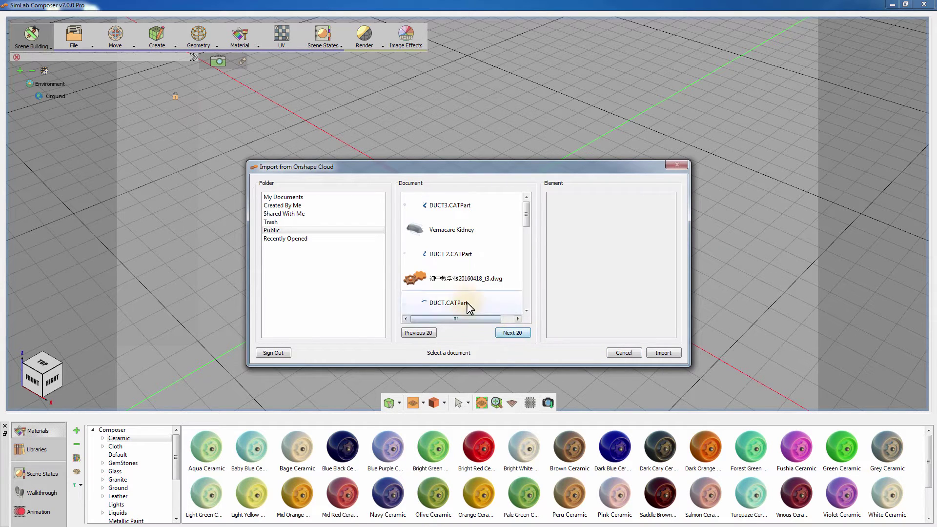
left_click(310, 208)
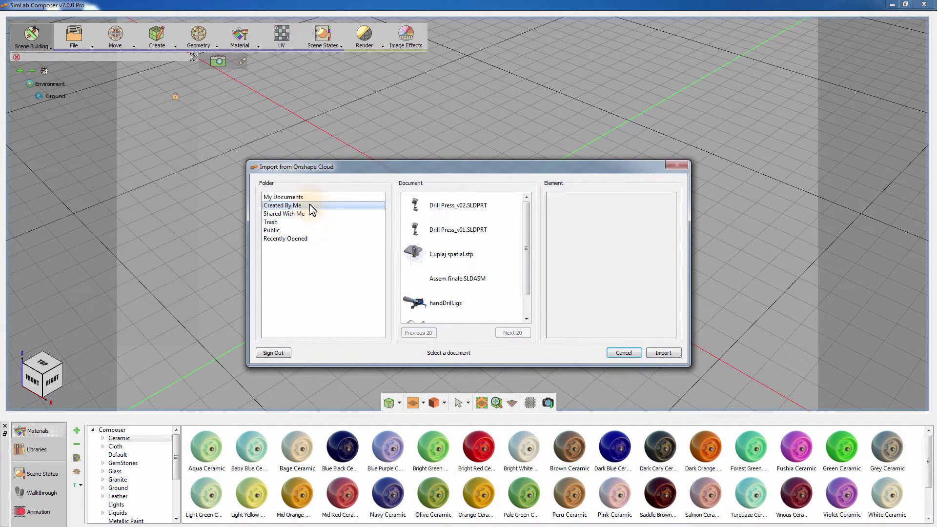
left_click(447, 235)
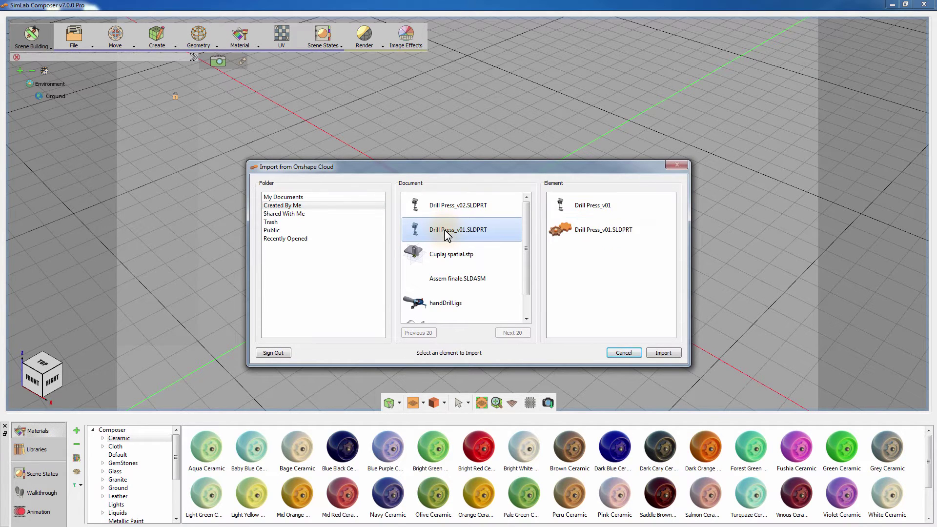
left_click(589, 212)
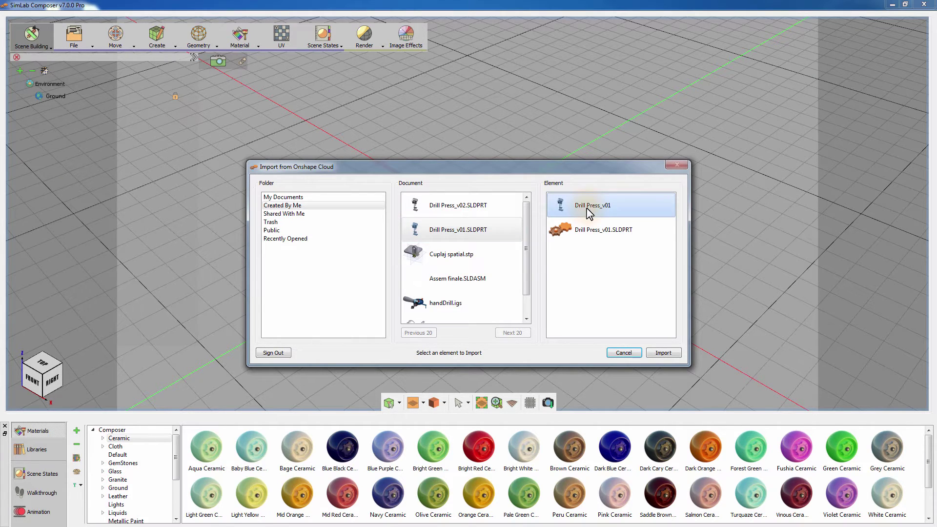
Import the Drill Press_v01 model and show the drill head housing's material.
left_click(661, 355)
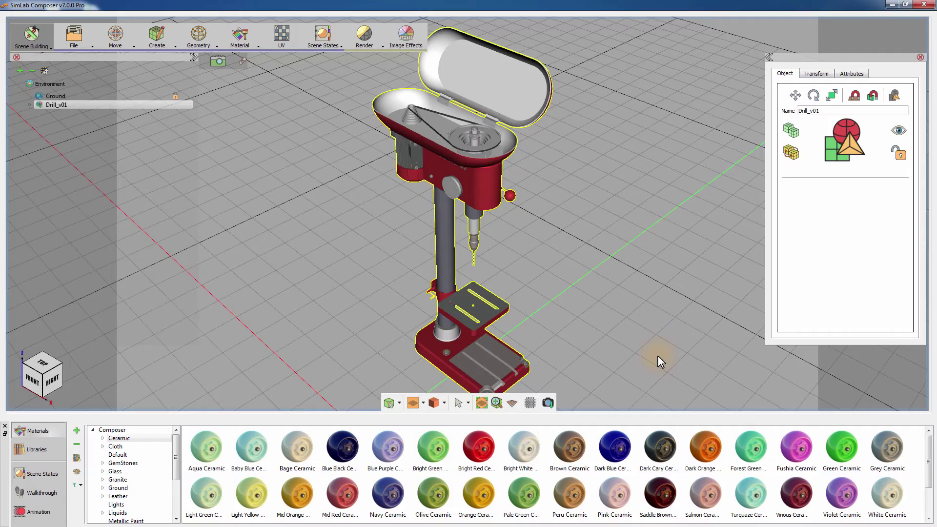
mouse_move(657, 355)
left_mouse_down()
mouse_move(674, 292)
mouse_move(659, 289)
left_mouse_up()
left_click(481, 152)
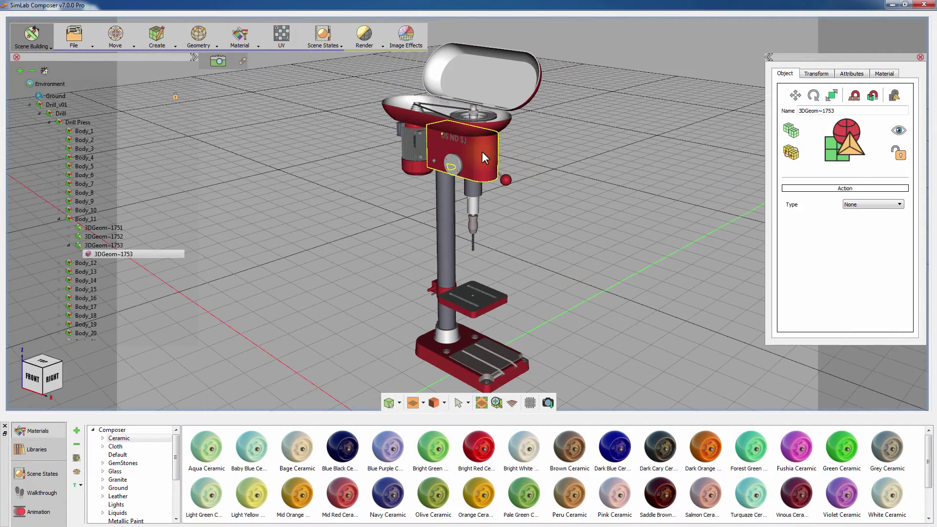
left_click(885, 73)
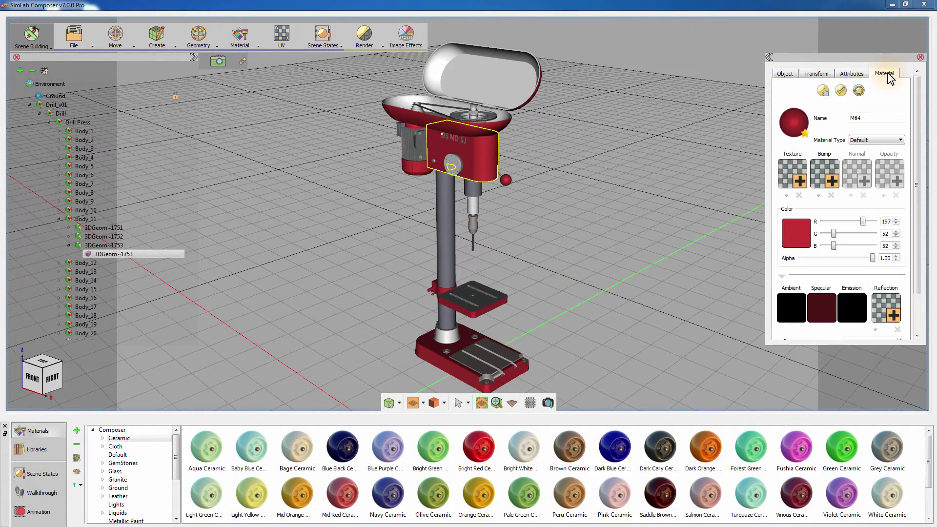
Check the materials of the chuck, vertical column and drill table.
left_click(473, 191)
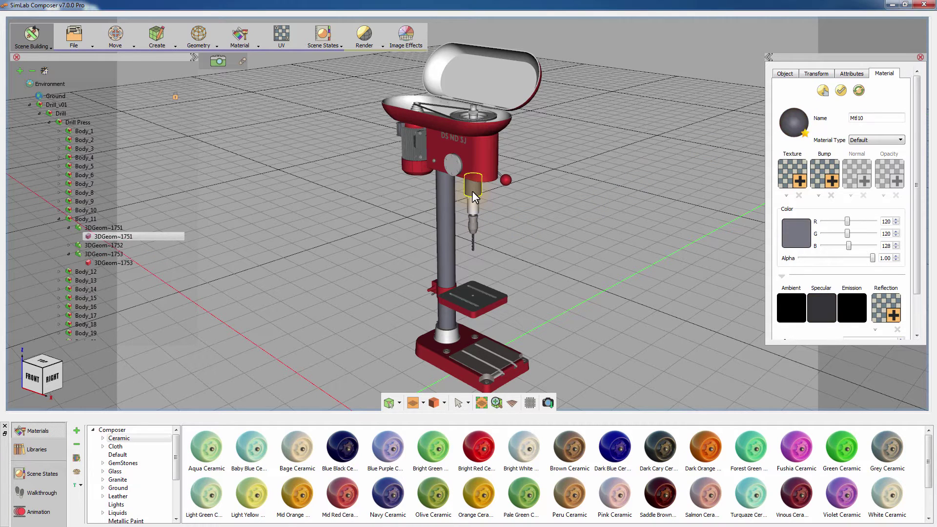
left_click(452, 215)
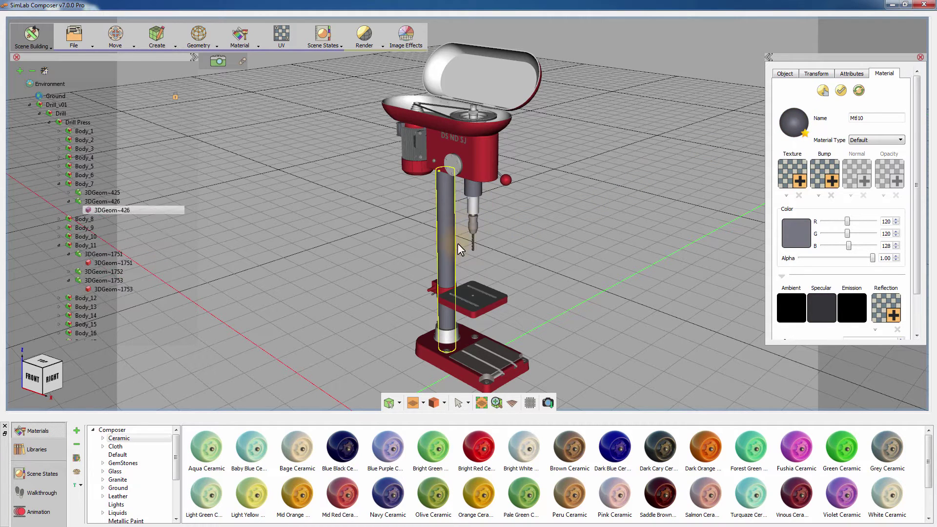
left_click(474, 296)
left_click(569, 297)
mouse_move(569, 296)
left_mouse_down()
mouse_move(592, 285)
mouse_move(597, 293)
left_mouse_up()
Start a real-time render and bring up the Environment lighting settings.
left_click(374, 44)
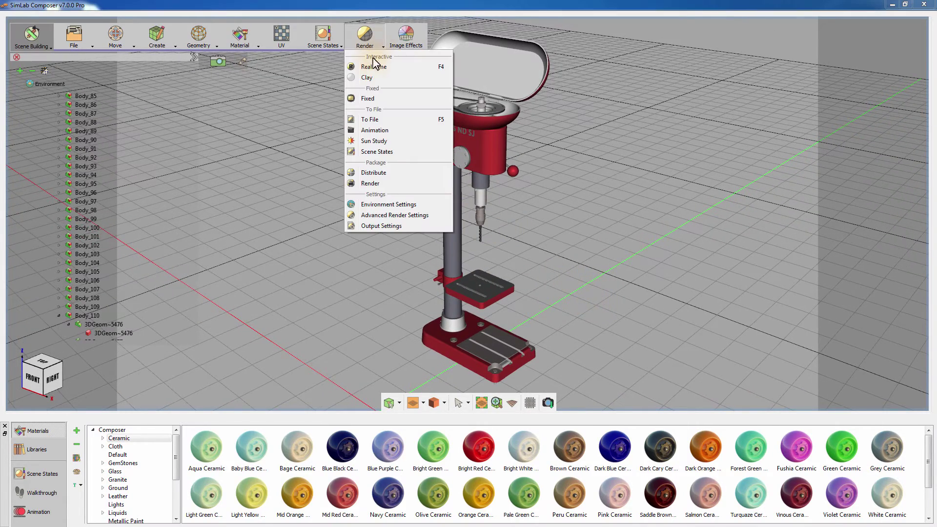
left_click(373, 66)
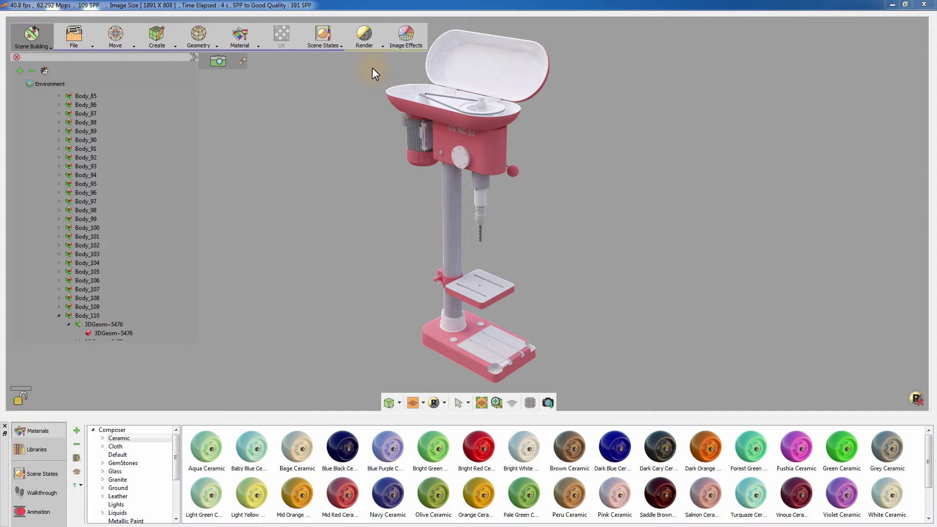
double_click(49, 83)
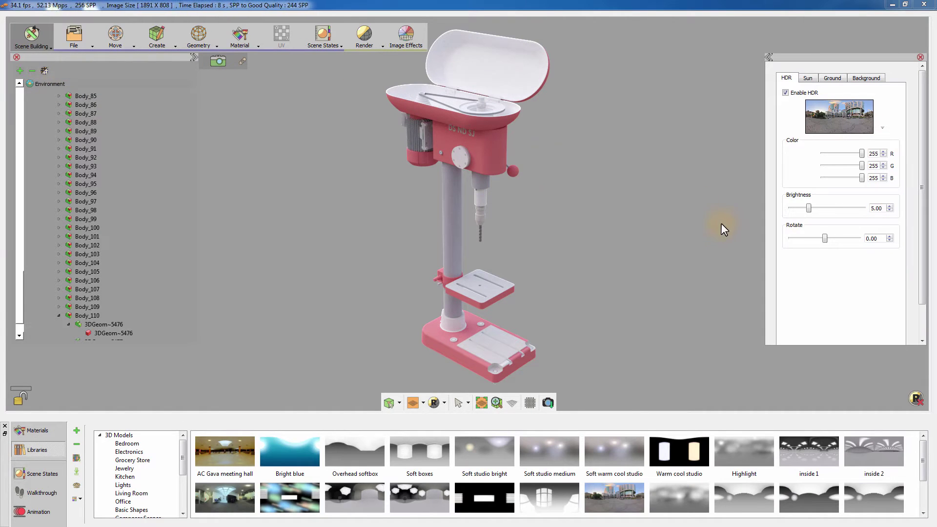
Try other HDR brightness and rotation values, then reset them to brightness 5 and rotation 0.
left_click_drag(808, 209, 802, 209)
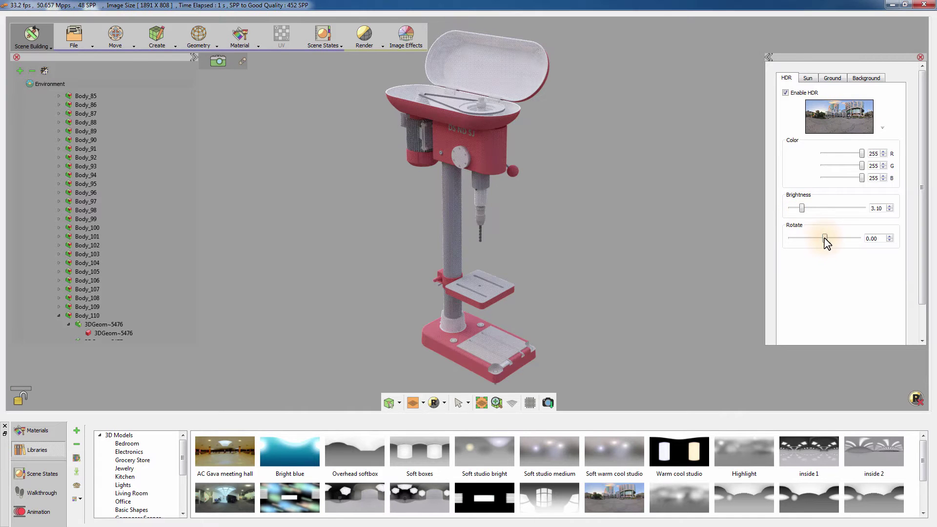
mouse_move(824, 240)
left_mouse_down()
mouse_move(840, 239)
mouse_move(824, 239)
left_mouse_up()
double_click(876, 209)
type("5")
double_click(871, 238)
type("0")
key("Return")
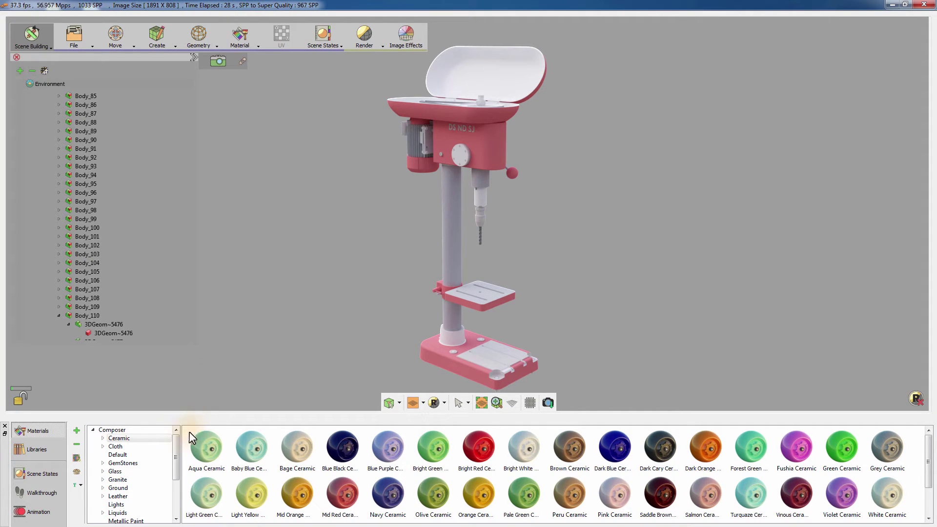
scroll(179, 461, "down", 1)
scroll(179, 462, "down", 1)
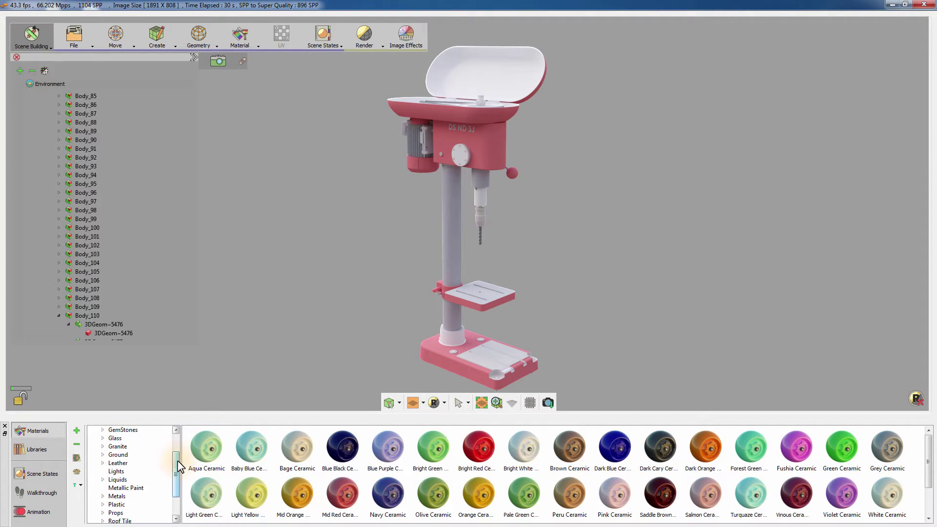
Apply Red Anodized from the Metals library to the drill press's red body parts.
left_click(131, 496)
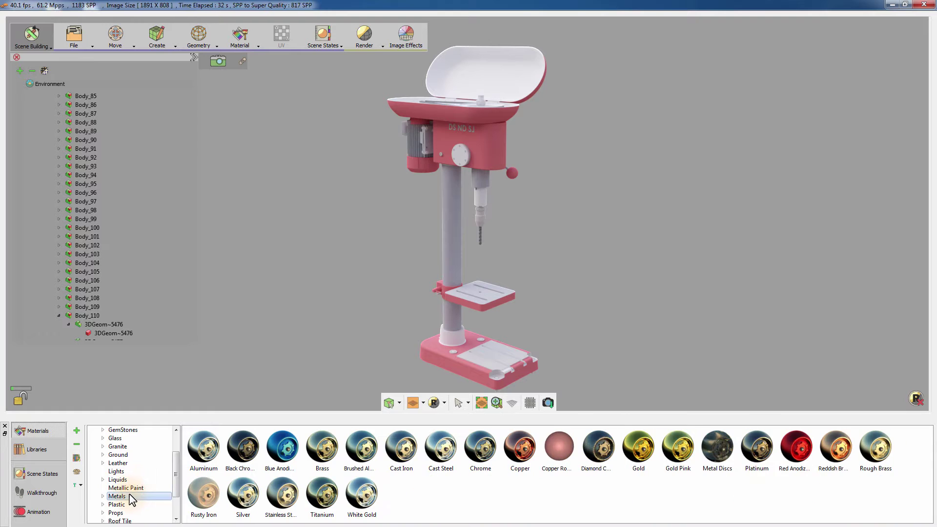
left_click(801, 449)
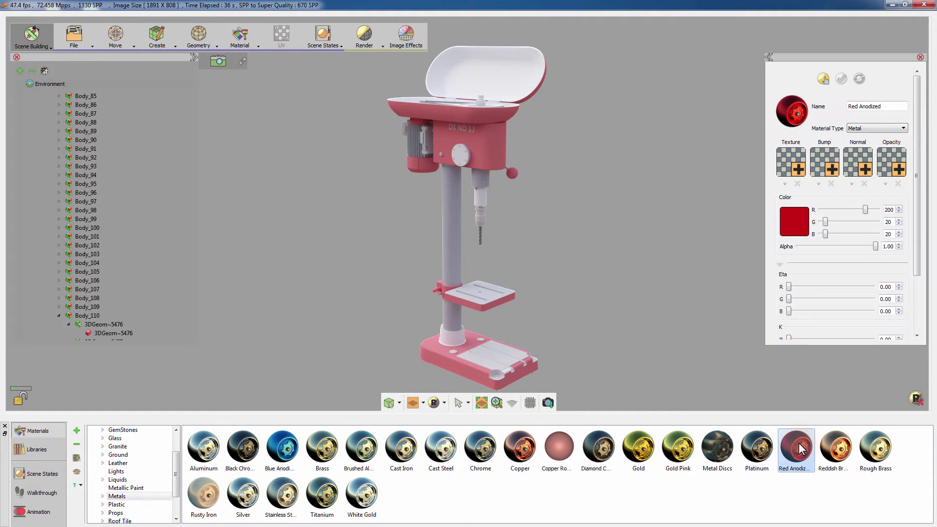
left_click_drag(800, 449, 500, 143)
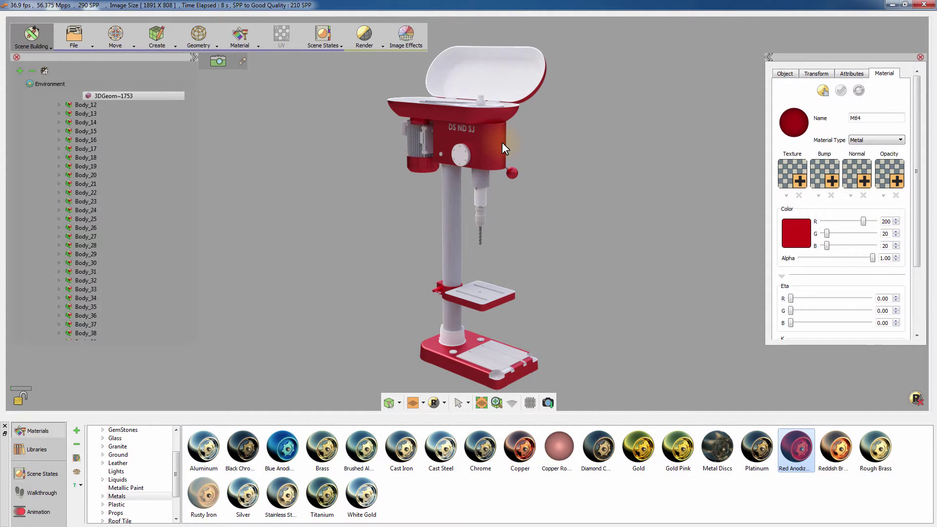
Leave the real-time render and apply Copper to the drill's lid.
left_click(918, 401)
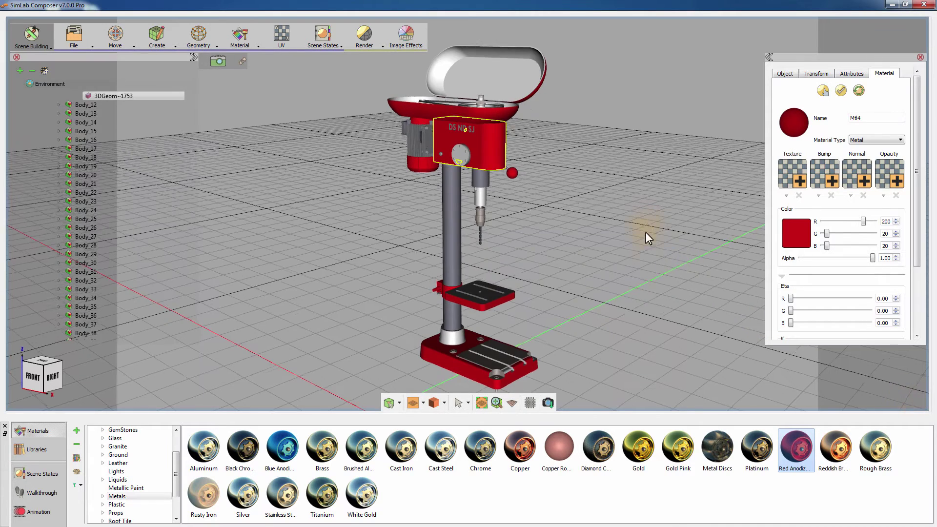
mouse_move(645, 237)
left_mouse_down()
mouse_move(629, 243)
mouse_move(638, 230)
left_mouse_up()
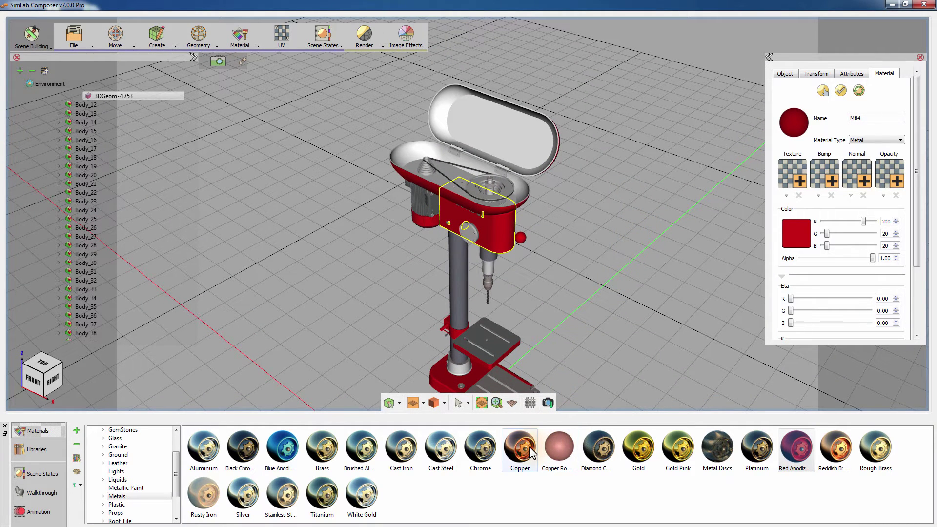
left_click_drag(532, 455, 488, 123)
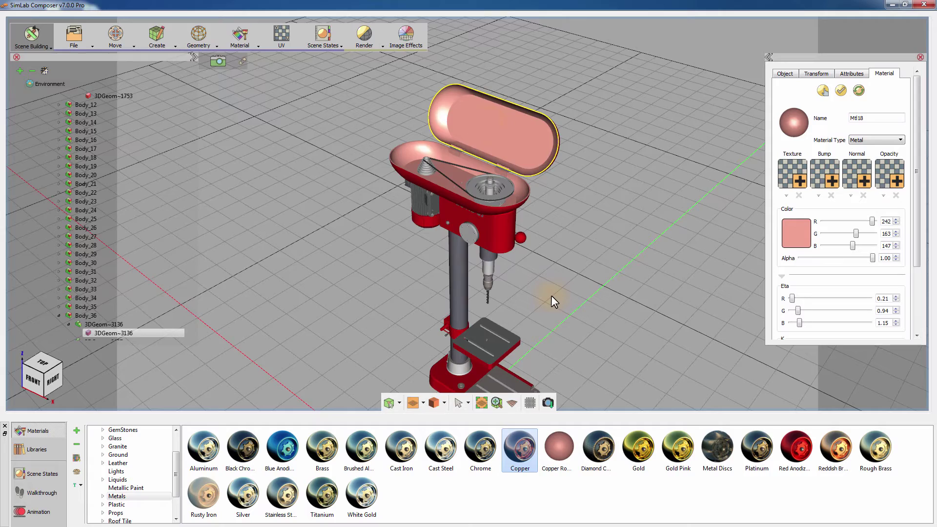
Apply the Chrome metal to the vertical column and orbit around the drill press.
middle_click_drag(552, 296, 572, 184)
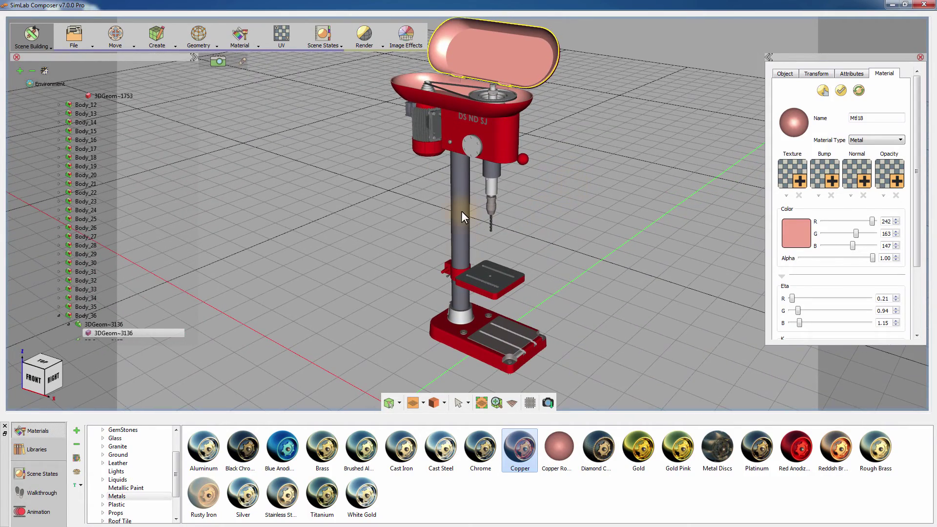
left_click_drag(481, 447, 460, 234)
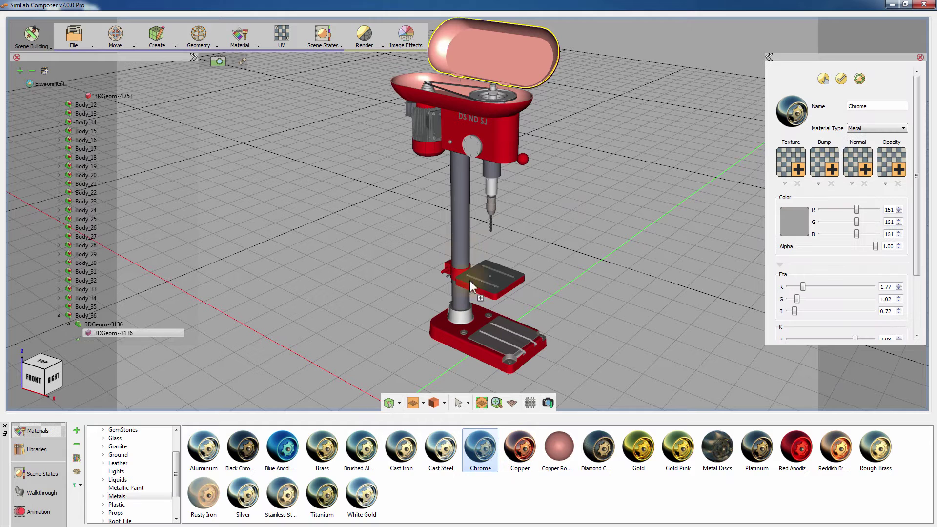
left_click(460, 228)
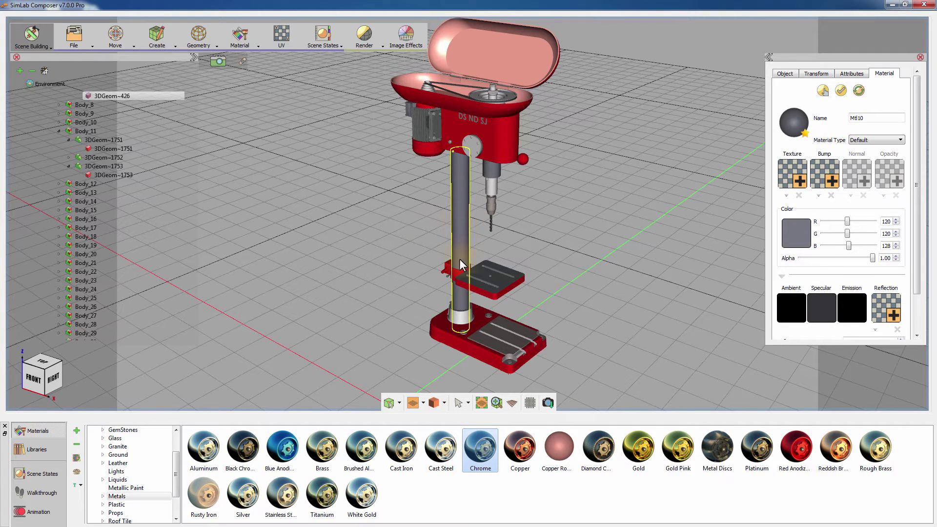
left_click_drag(481, 447, 475, 372)
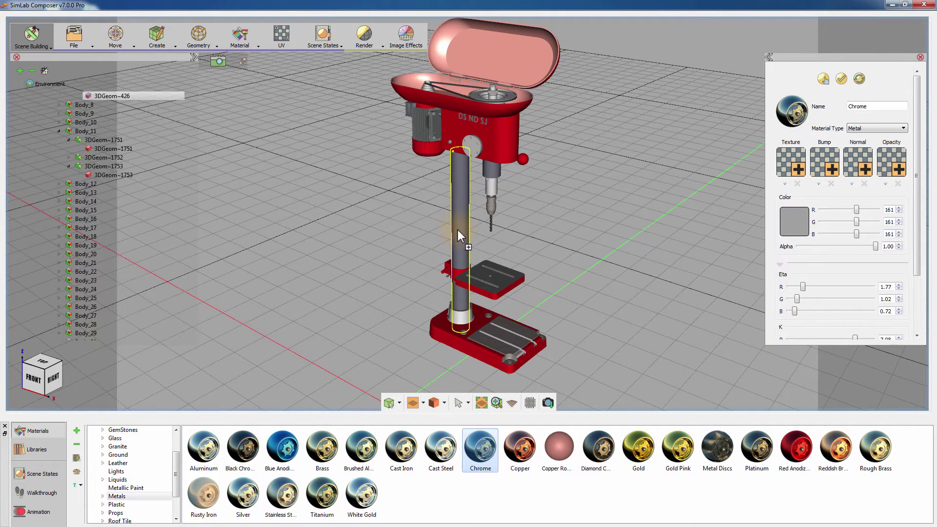
left_click_drag(455, 235, 458, 229)
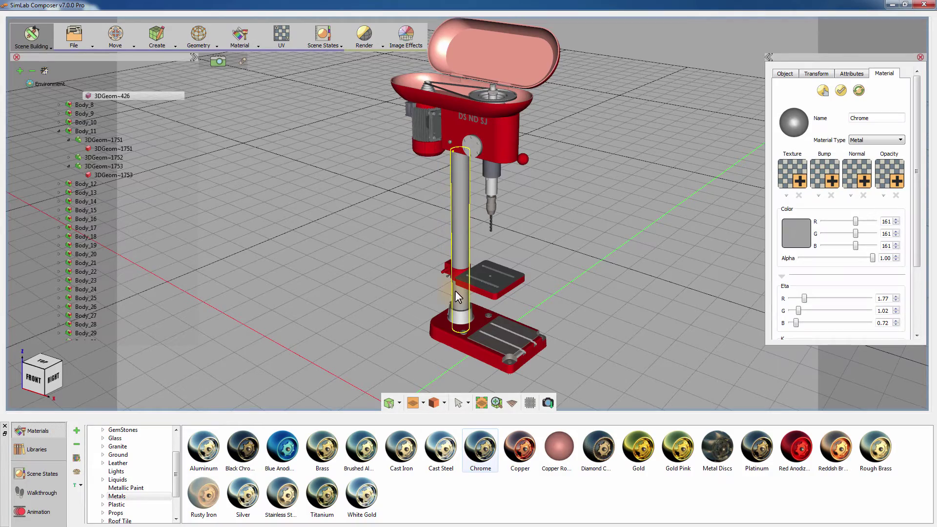
middle_click_drag(454, 291, 575, 210)
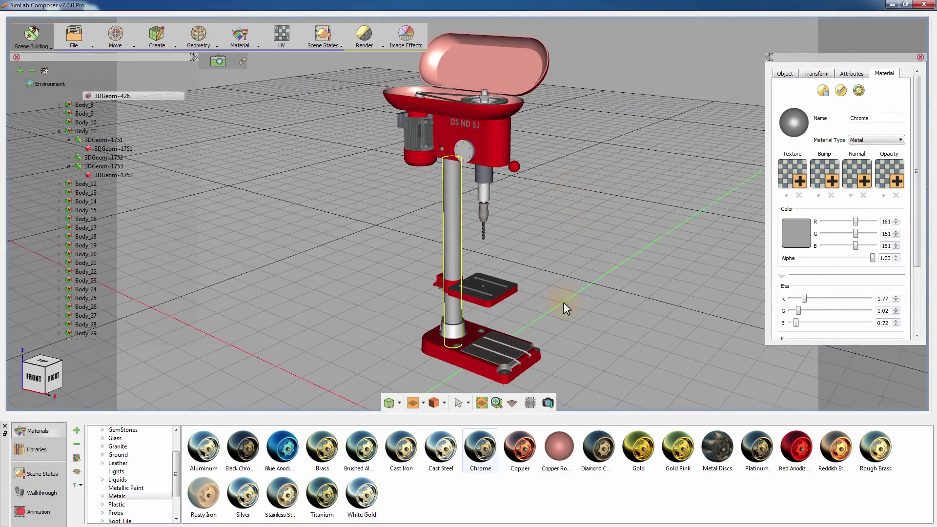
scroll(563, 303, "up", 2)
In live rendered preview, apply Aluminum to the column collar and Cast Iron to the worktable.
key("r")
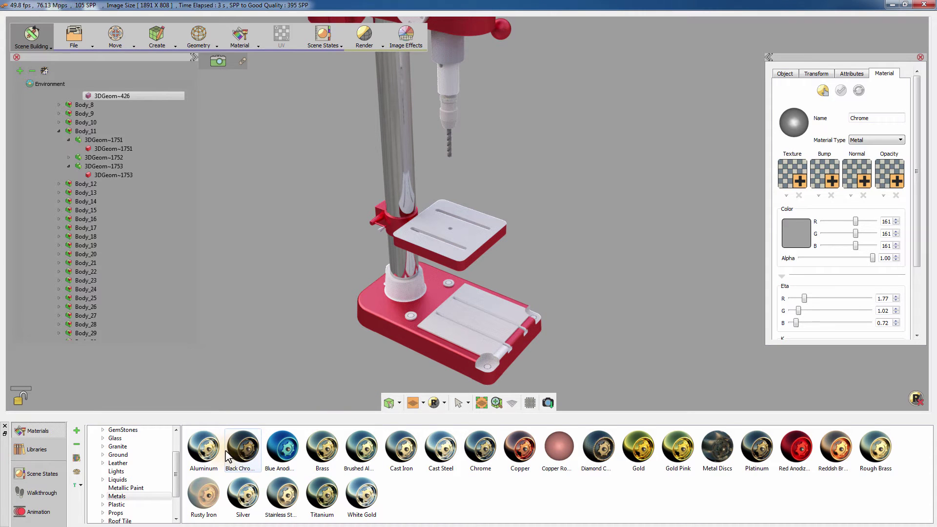
left_click_drag(215, 456, 321, 408)
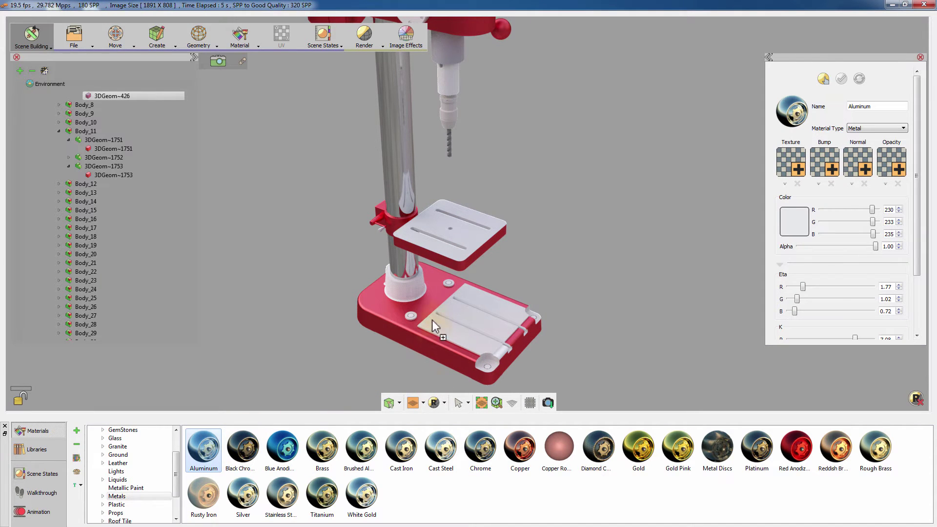
left_click_drag(408, 289, 408, 290)
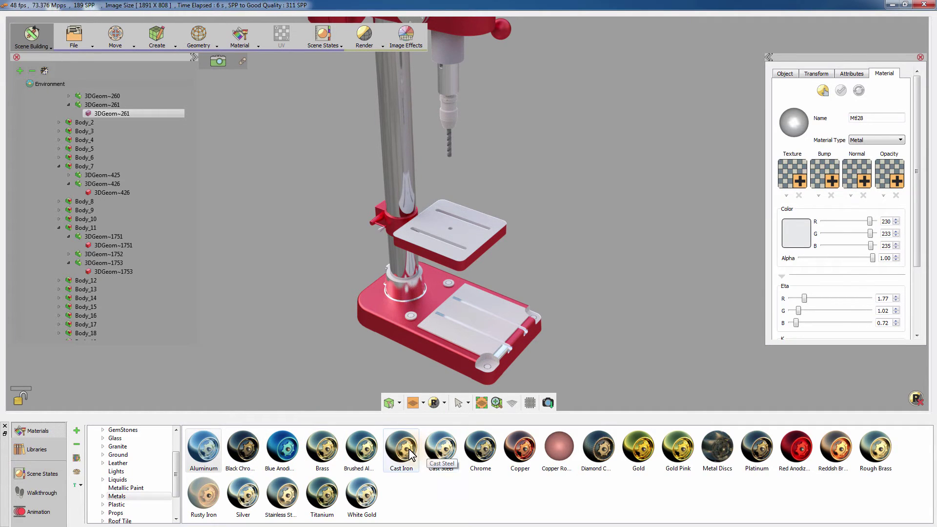
left_click_drag(418, 360, 470, 228)
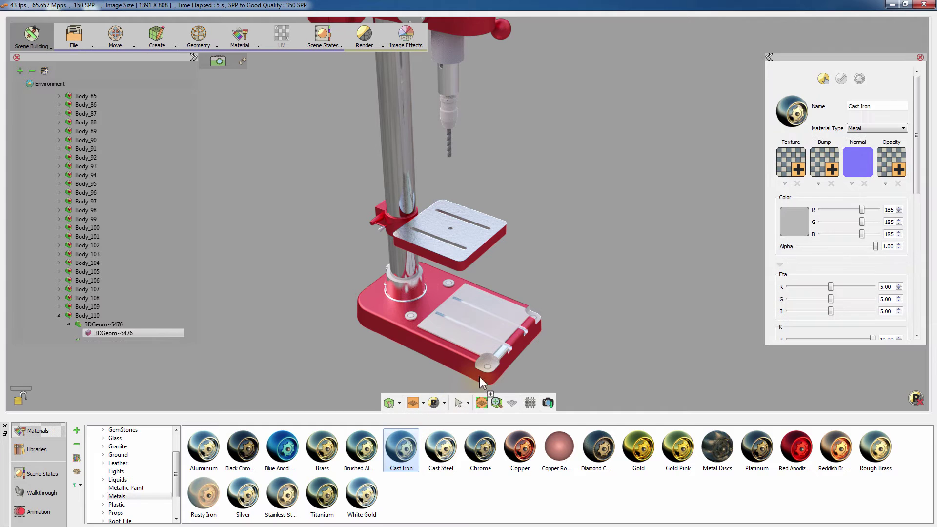
Select a drill head part and frame a closer view of the drill head.
left_click(490, 359)
mouse_move(501, 354)
left_mouse_down()
mouse_move(567, 259)
mouse_move(566, 193)
left_mouse_up()
left_click_drag(582, 160, 577, 246)
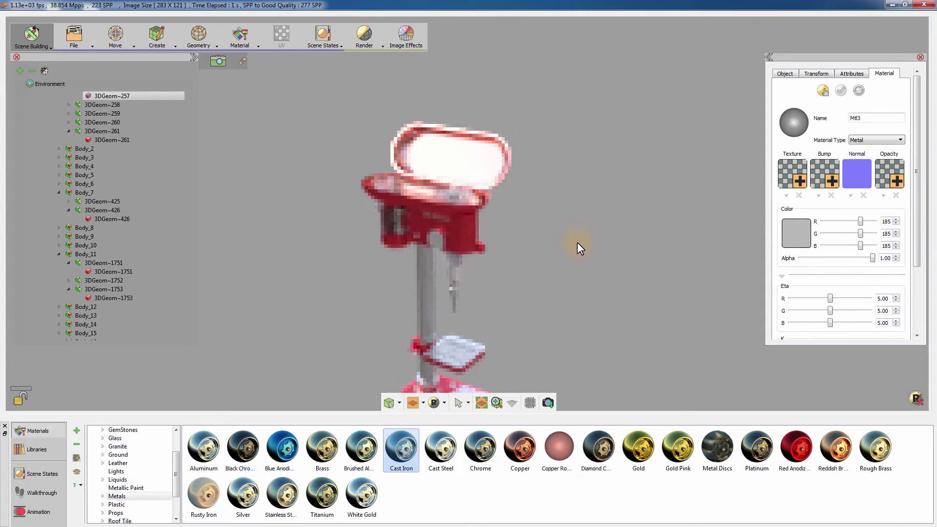
left_click_drag(581, 301, 512, 344)
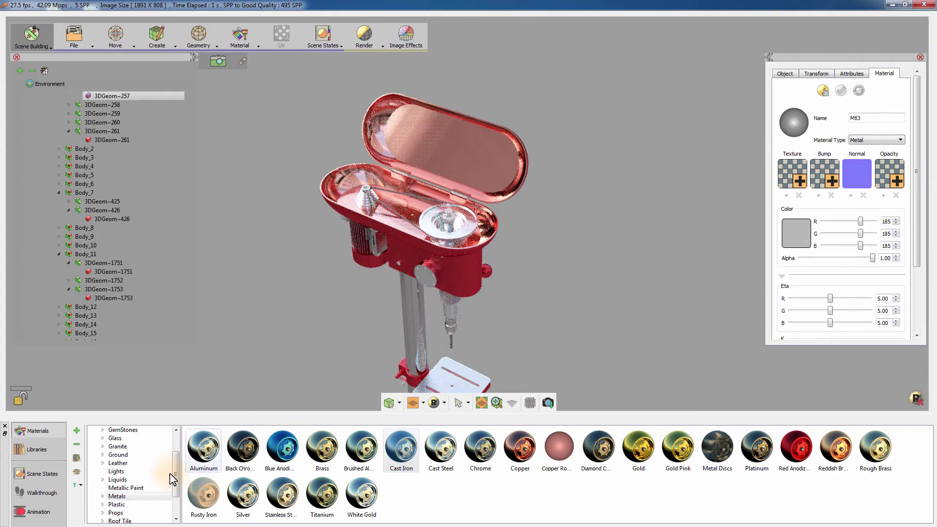
left_click_drag(175, 469, 175, 427)
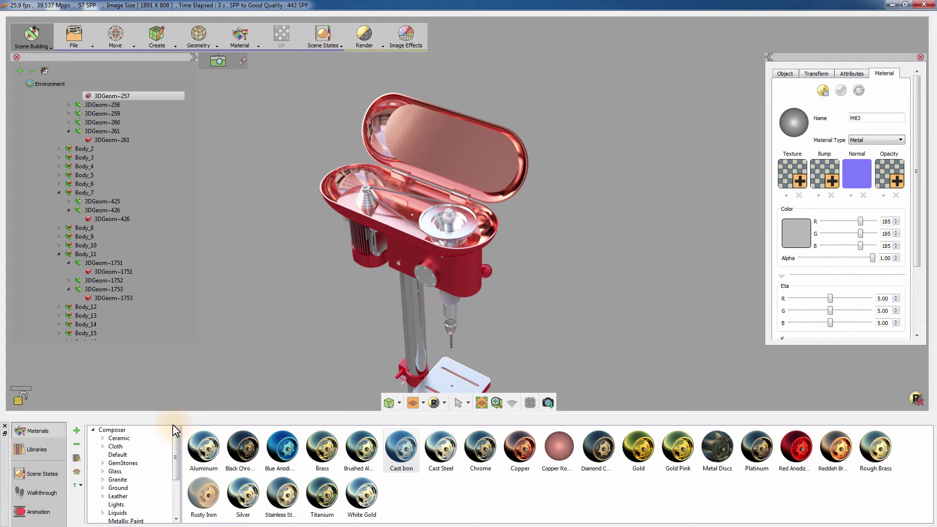
scroll(146, 468, "down", 2)
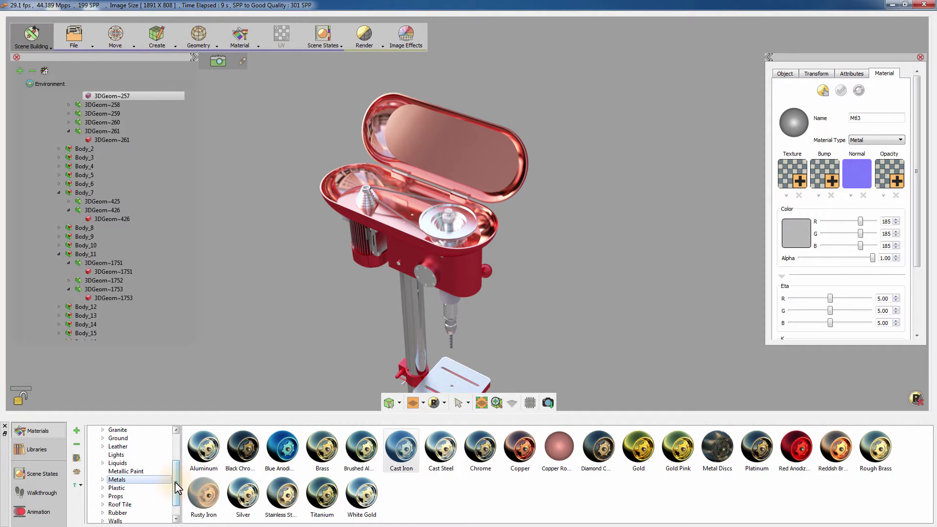
Apply Clear Rough Black from the Plastic library to the pulley.
left_click(161, 488)
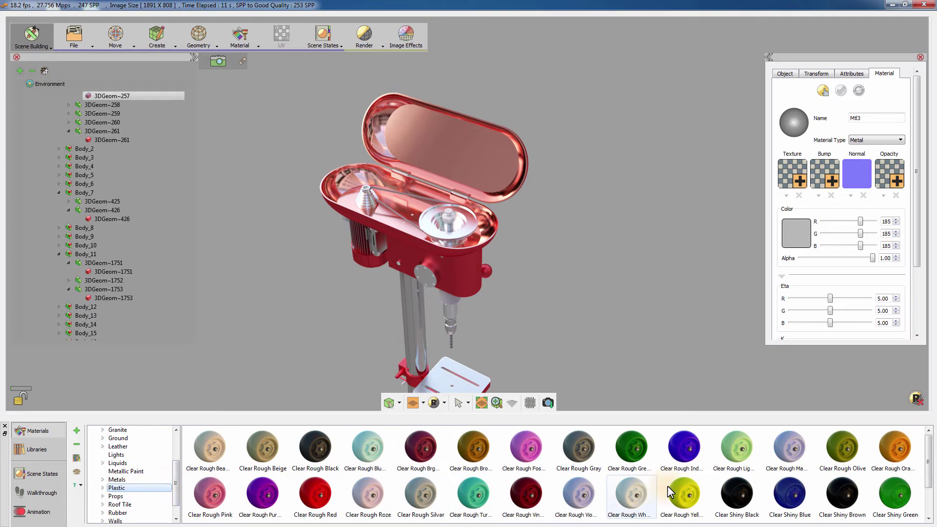
left_click_drag(315, 447, 382, 285)
left_click(434, 231)
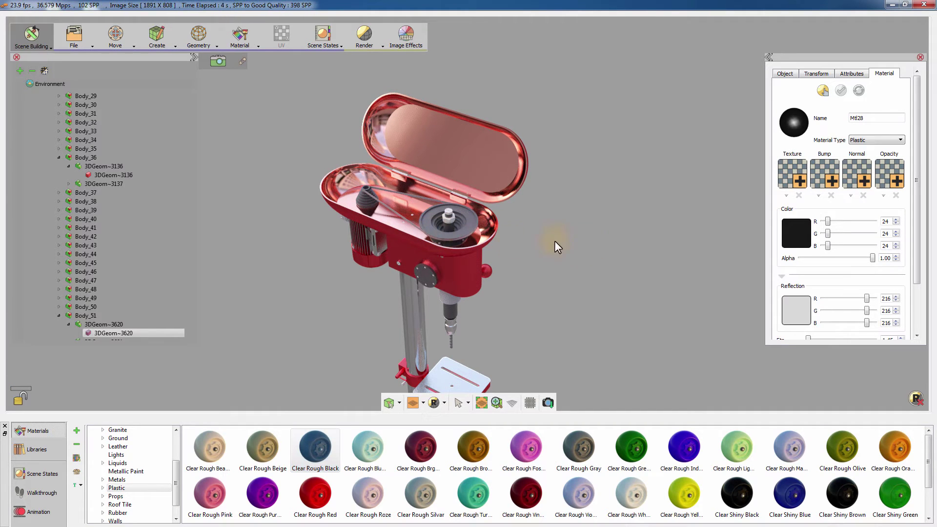
Darken the pulley material's colour to near-black, value 11.
left_click(797, 233)
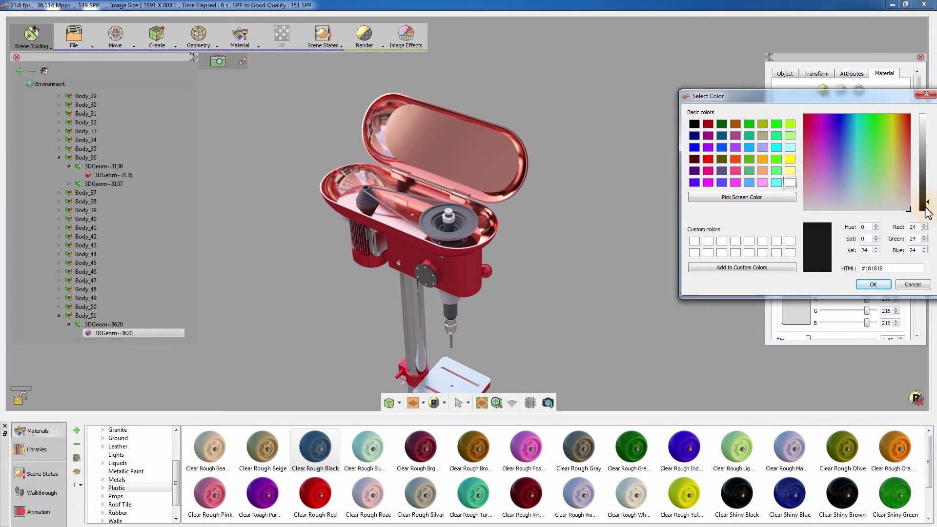
left_click(926, 207)
left_click(873, 286)
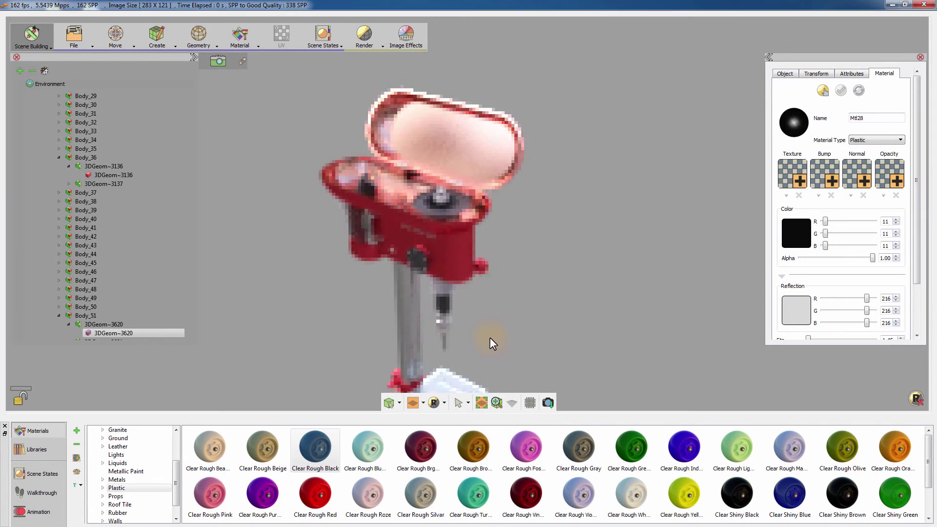
scroll(489, 324, "down", 3)
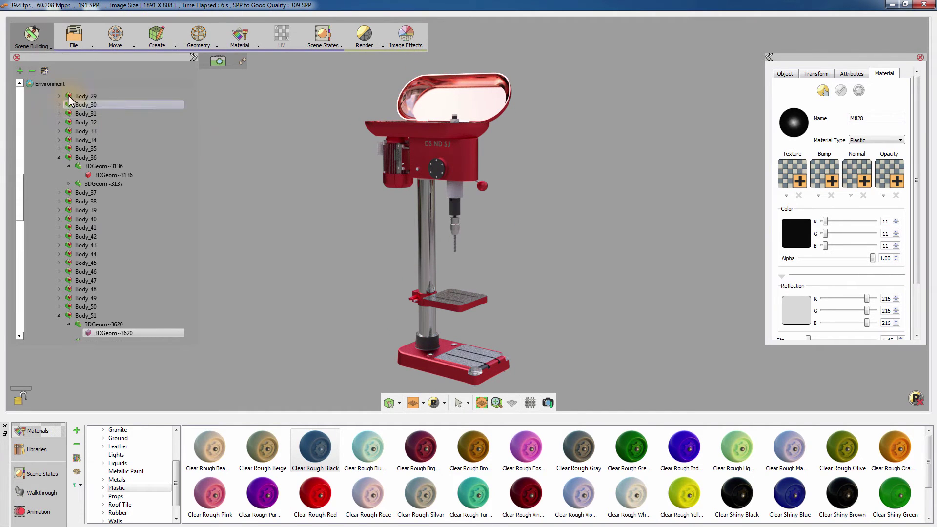
Raise the Environment HDR brightness to 7.50 and turn the view slightly.
left_click(52, 83)
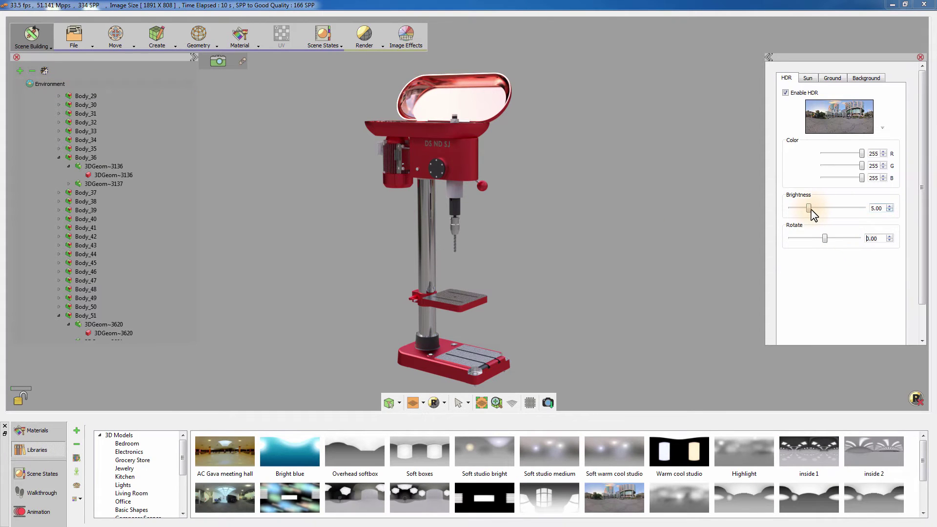
left_click_drag(810, 208, 821, 209)
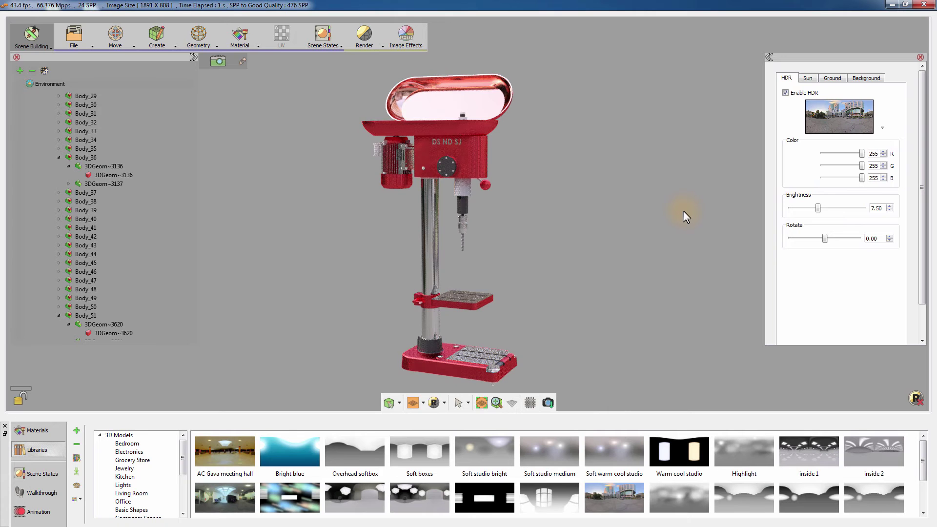
mouse_move(669, 219)
left_mouse_down()
mouse_move(605, 240)
mouse_move(629, 228)
left_mouse_up()
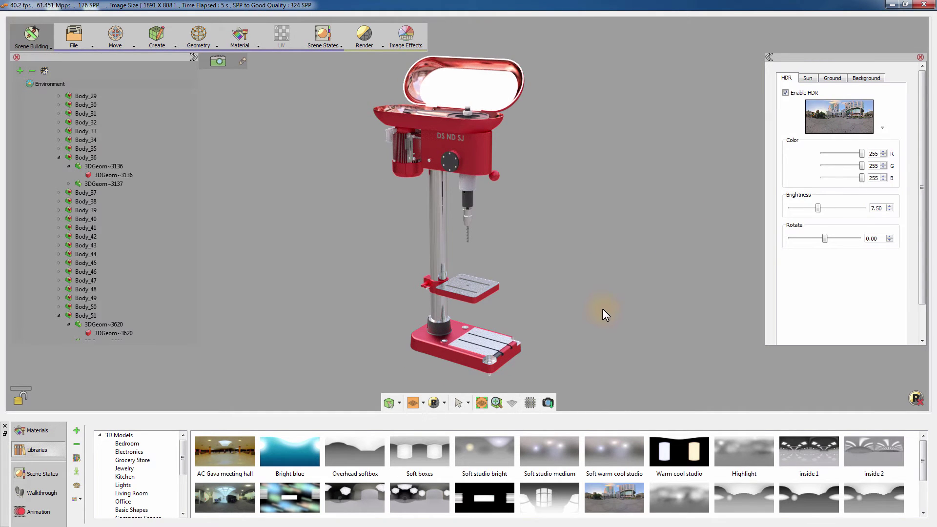
Save the rendered image as Press_drill_render.png in the Drill folder.
left_click(548, 402)
left_click(161, 293)
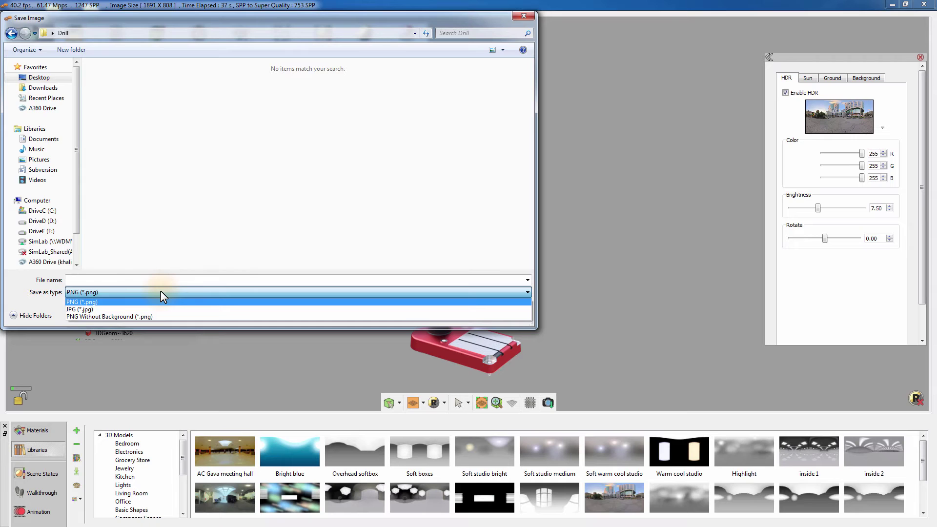
left_click(160, 291)
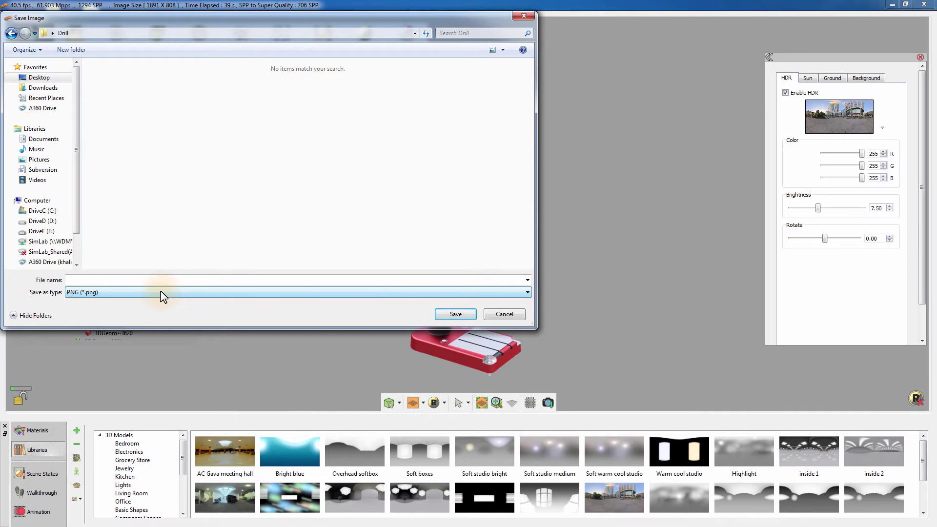
left_click(156, 278)
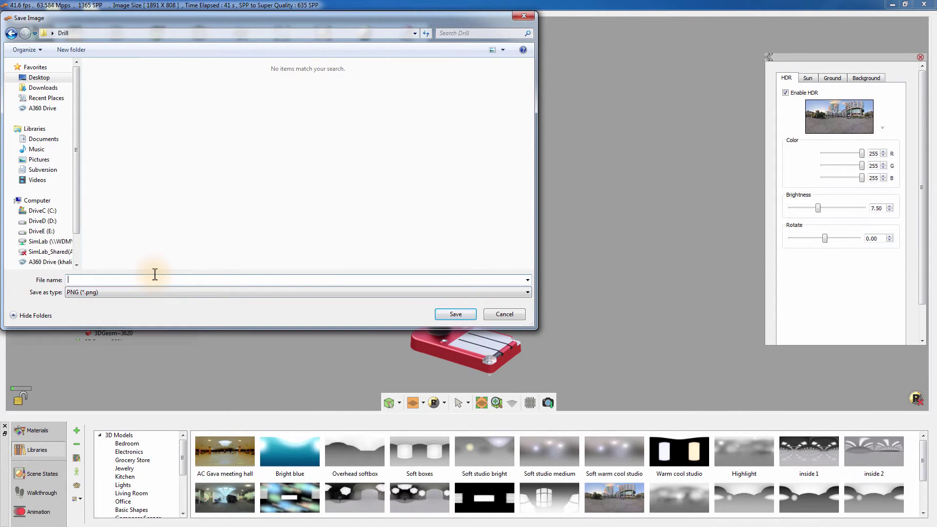
type("Press_drill_r")
type("ender")
Finish saving the render, inspect it at actual size in Photo Viewer, then close it.
key("Return")
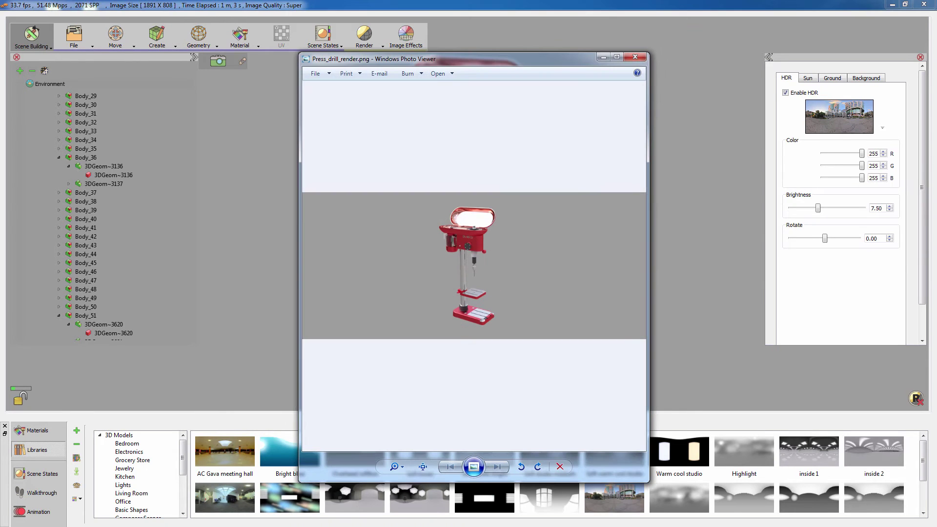
left_click(423, 466)
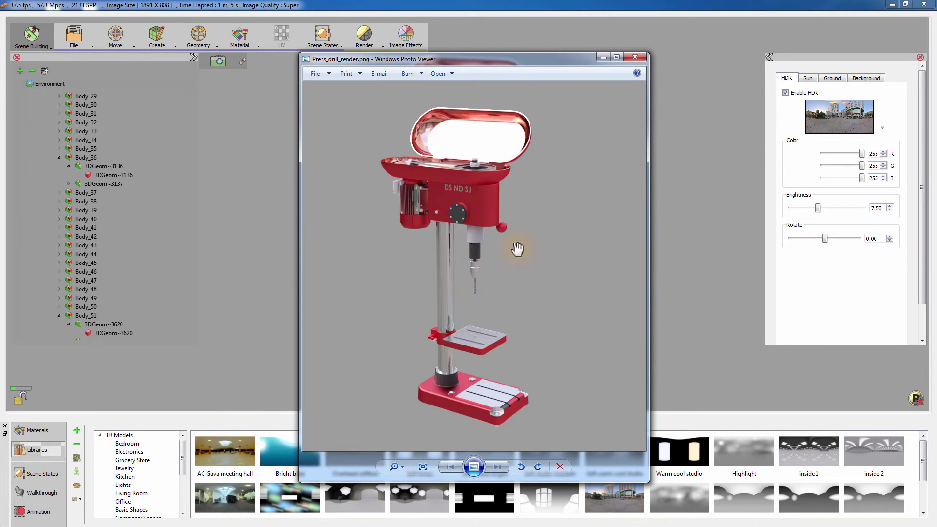
left_click_drag(500, 317, 517, 301)
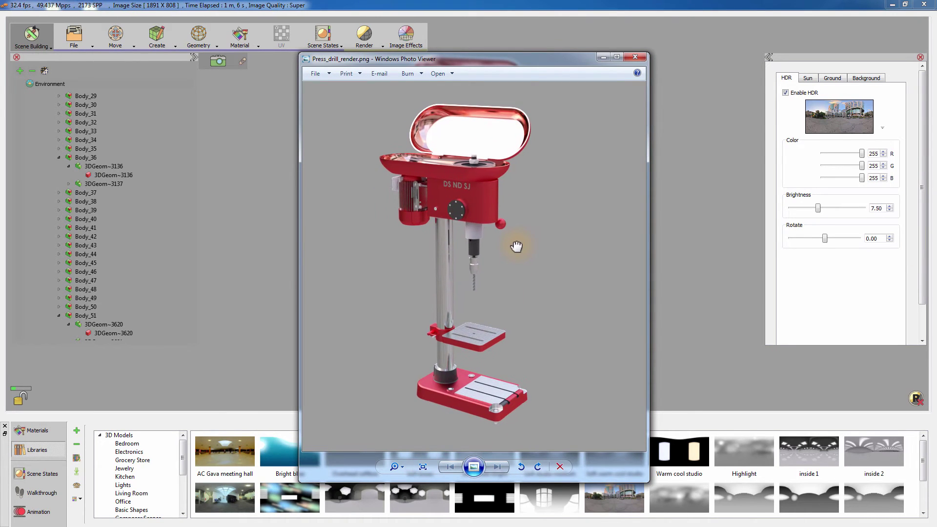
left_click(632, 54)
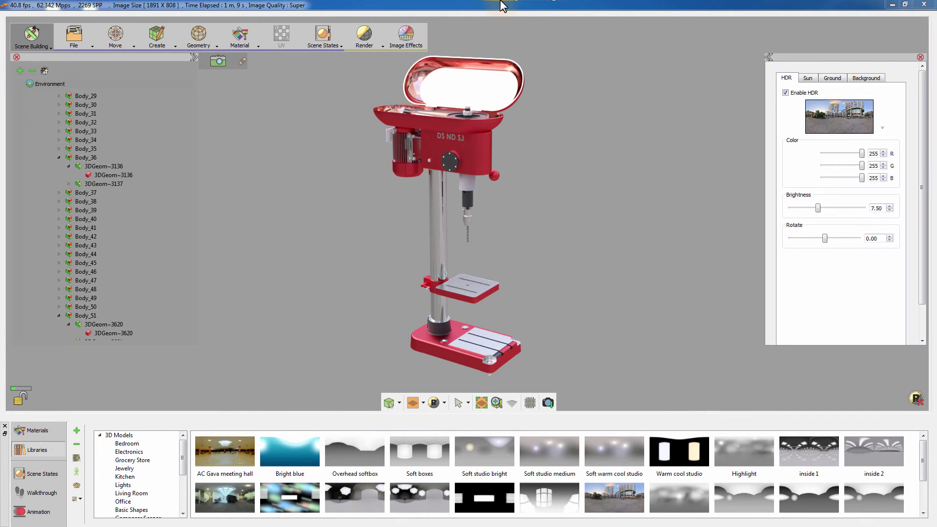
Switch the viewport from the rendered preview back to the OpenGL grid view.
left_click(513, 105)
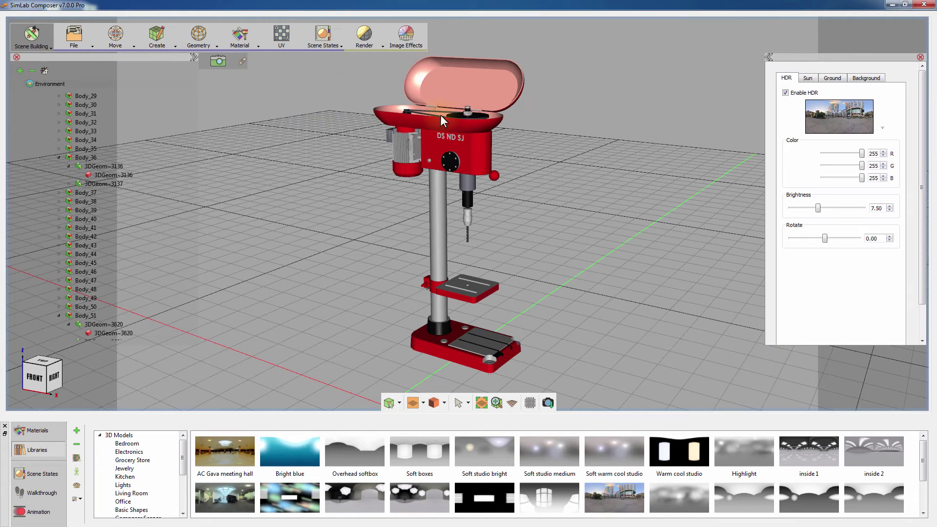
Save the drill's current materials as the palette file Red_drill in the Drill folder.
left_click(247, 43)
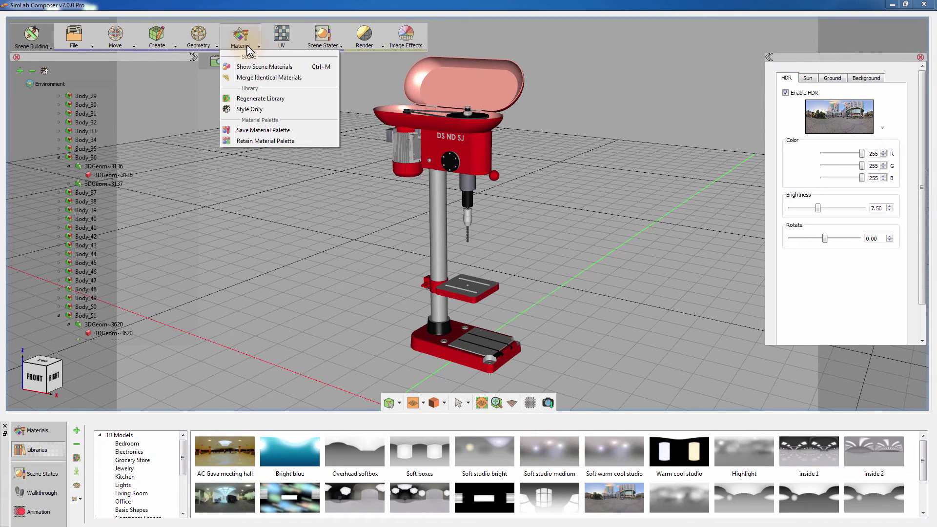
left_click(263, 130)
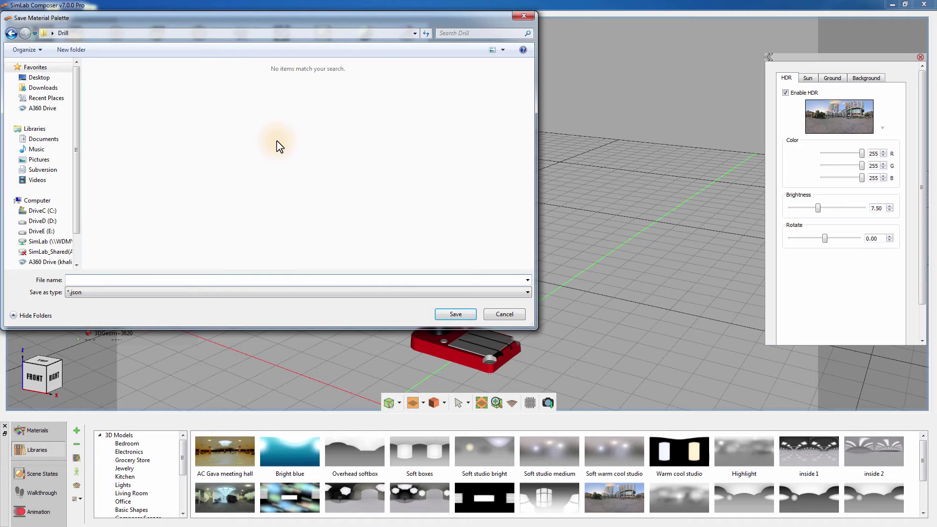
type("Red_")
type("drill")
left_click(448, 313)
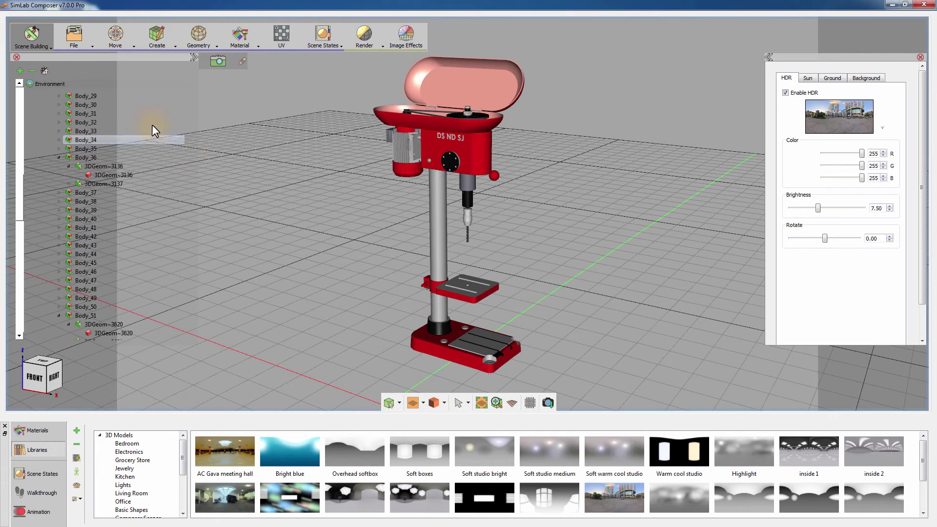
Start a new empty scene, discarding the current drill without saving.
left_click(75, 43)
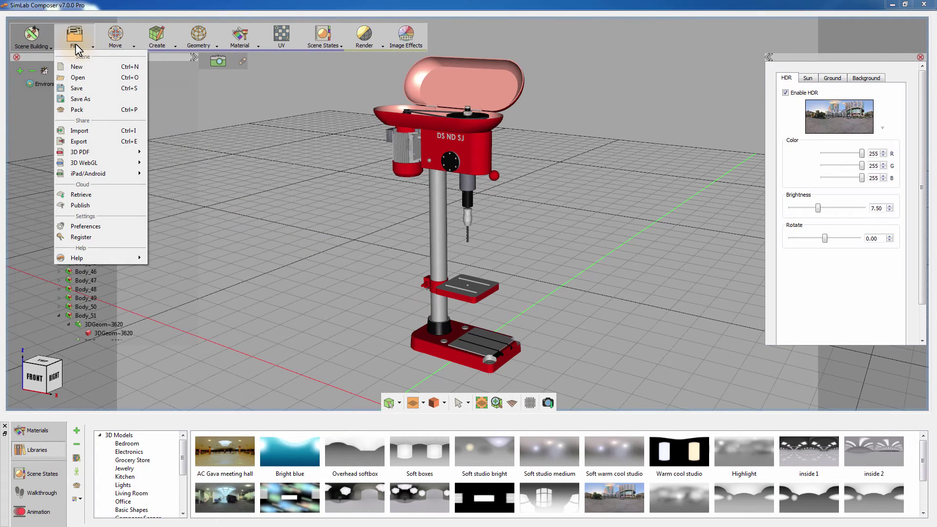
left_click(77, 66)
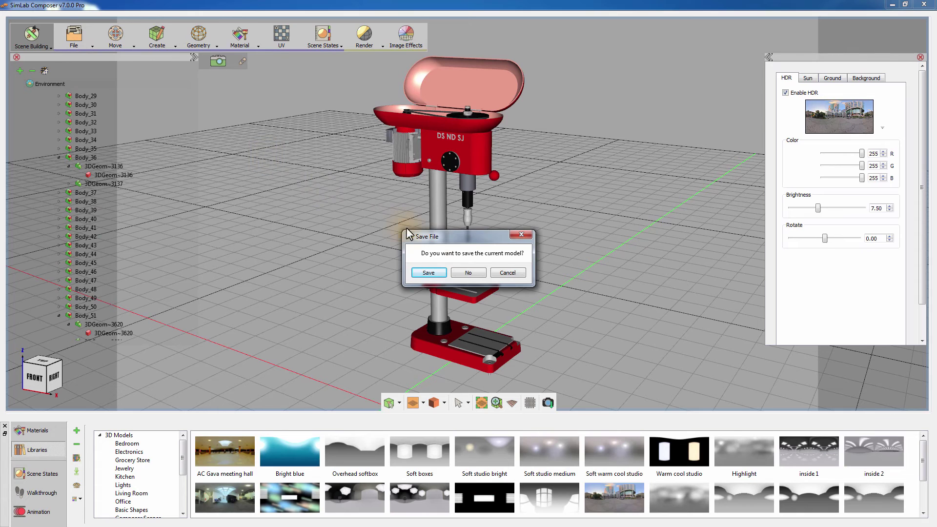
left_click(469, 272)
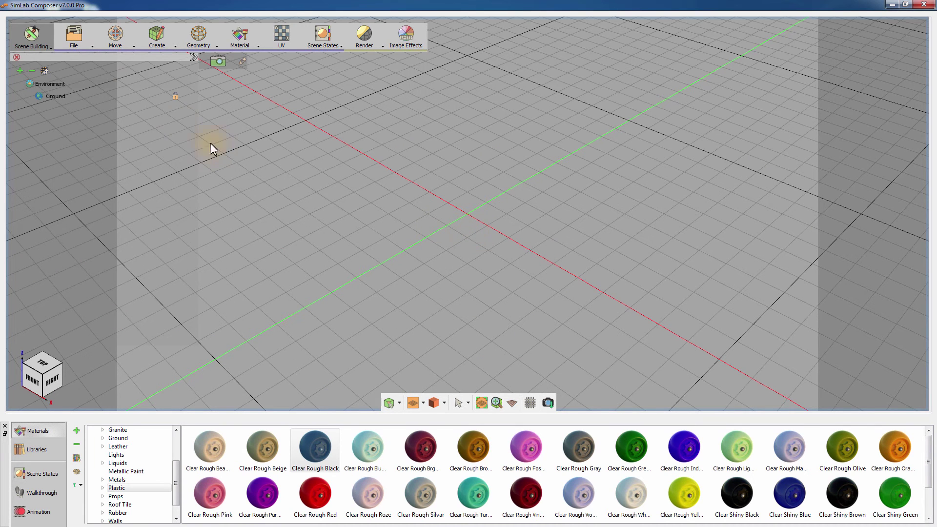
Import the Drill Press_v02 element from Onshape's Created By Me Drill Press_v02.SLDPRT document.
left_click(80, 43)
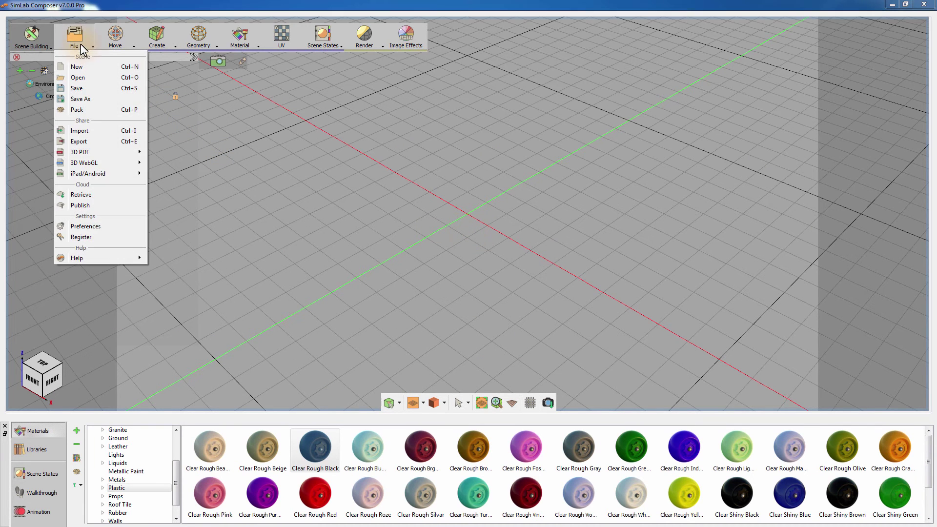
left_click(90, 195)
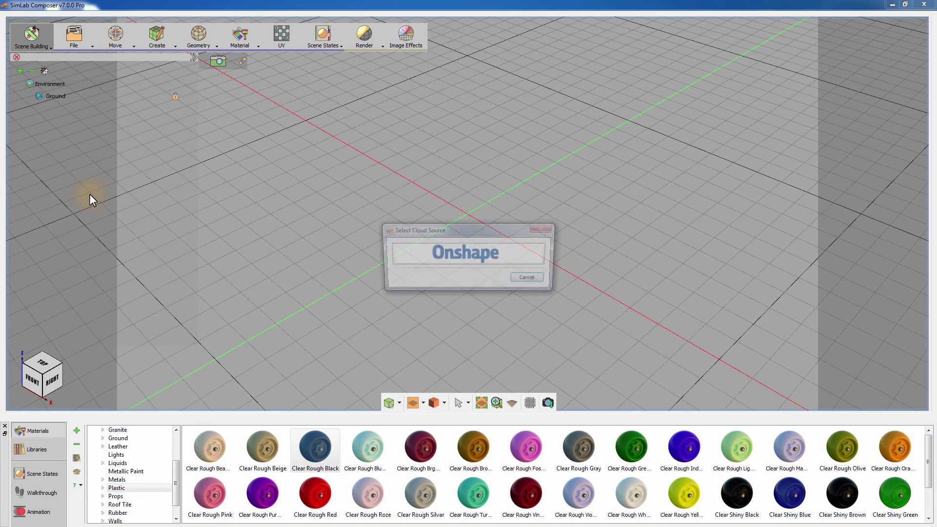
left_click(466, 256)
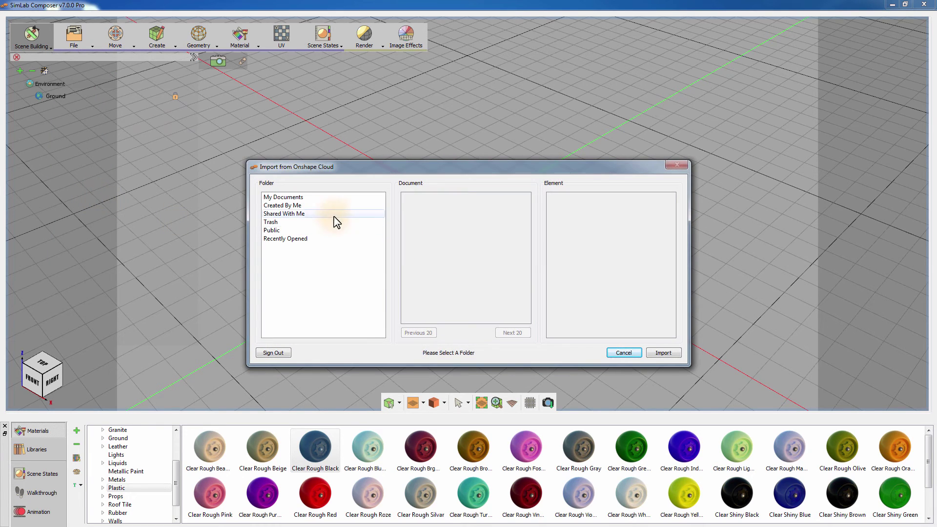
left_click(282, 206)
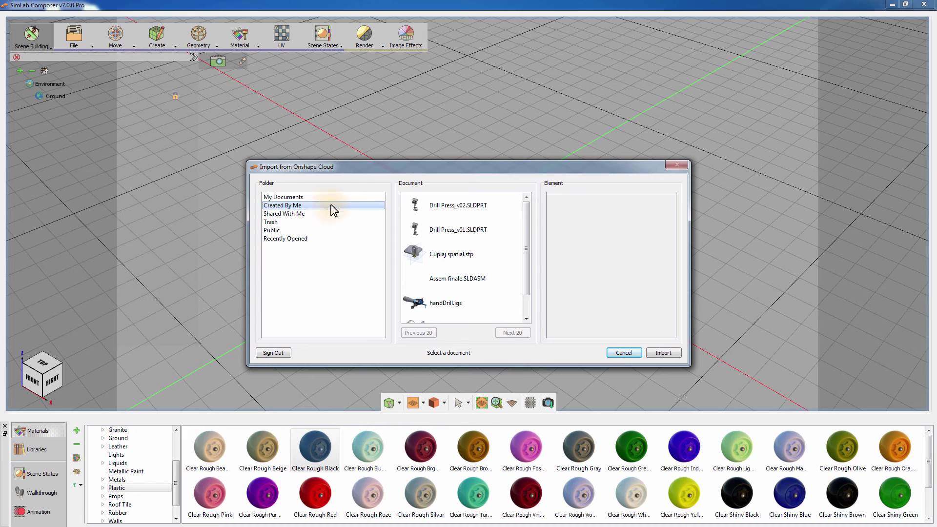
left_click(447, 208)
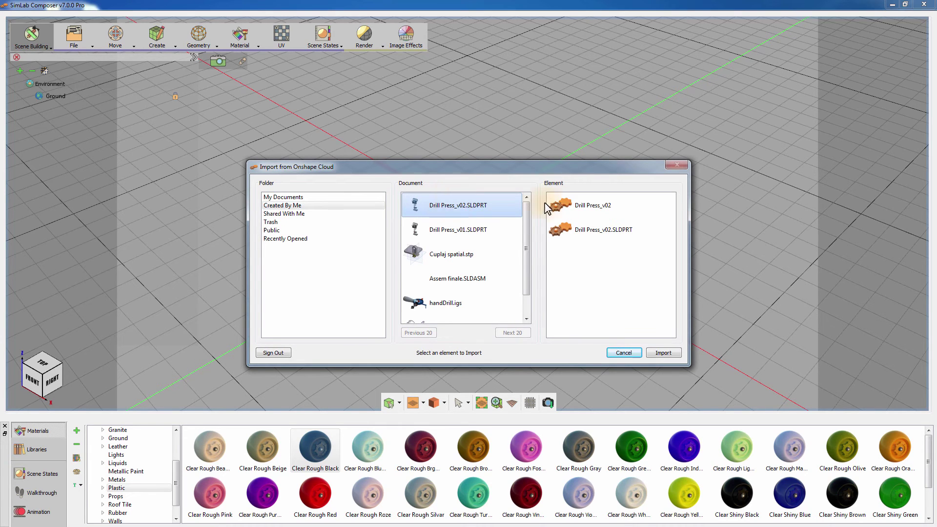
left_click(574, 208)
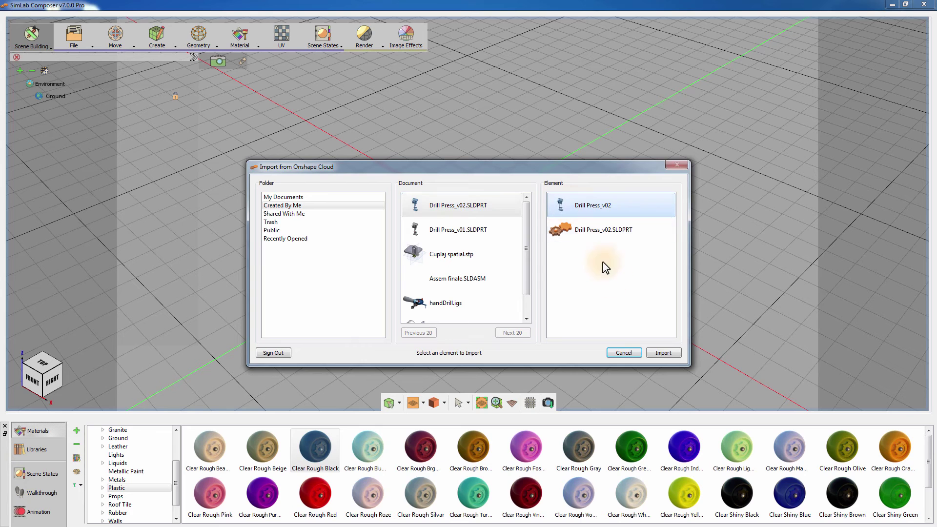
left_click(661, 355)
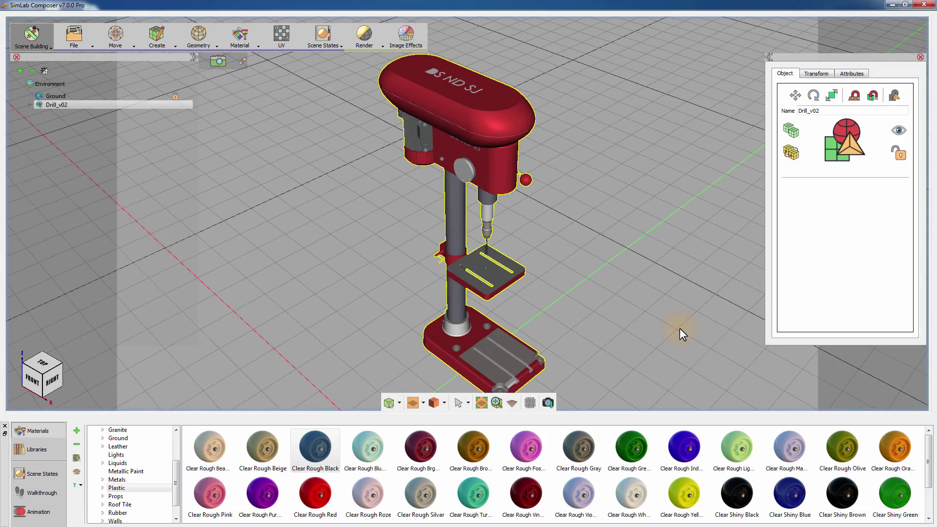
Preview Drill_v02 in render mode and display the head housing's M64 red material (197, 52, 52).
mouse_move(680, 328)
middle_mouse_down()
mouse_move(647, 284)
mouse_move(648, 255)
middle_mouse_up()
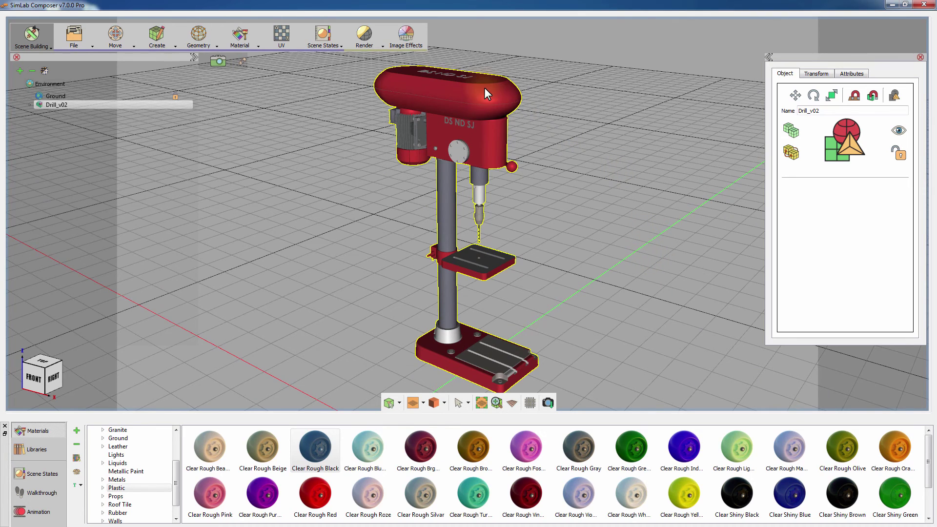
mouse_move(556, 217)
middle_mouse_down()
mouse_move(569, 185)
mouse_move(561, 224)
mouse_move(569, 183)
middle_mouse_up()
key("ctrl+r")
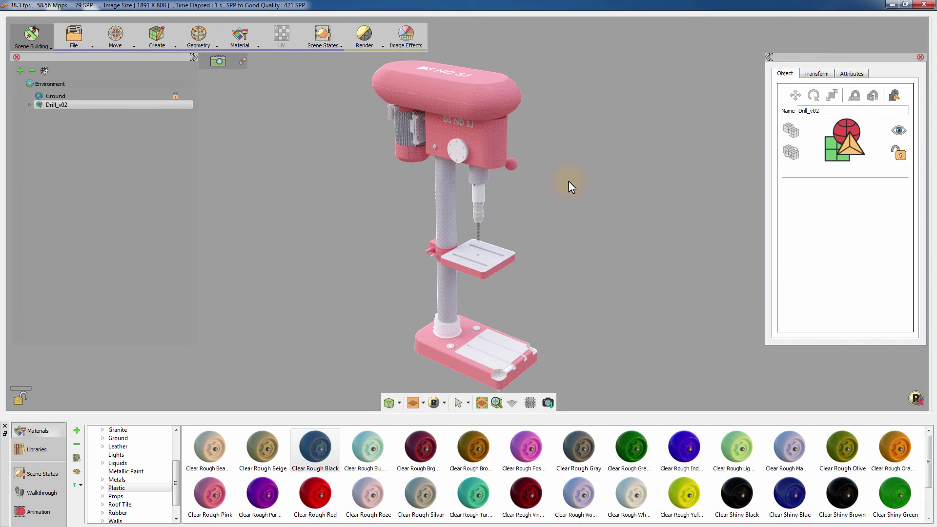
left_click(485, 94)
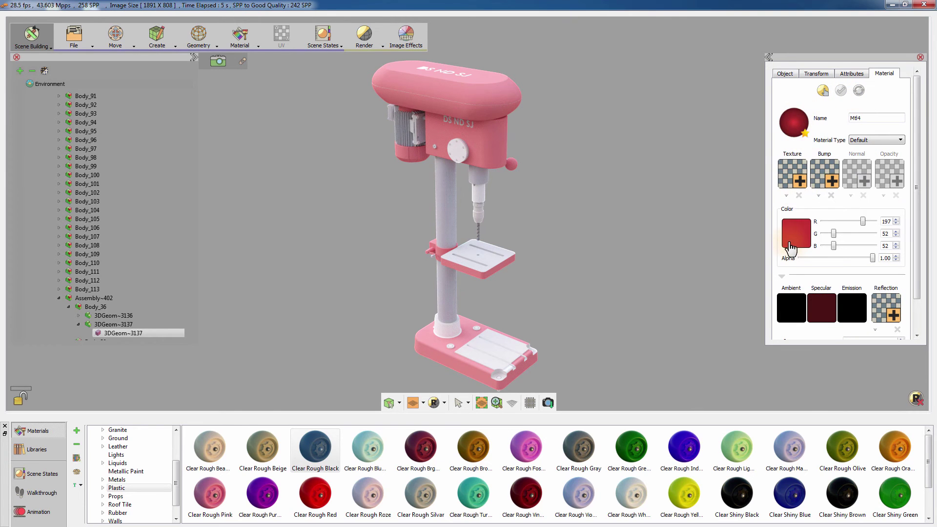
key("ctrl+r")
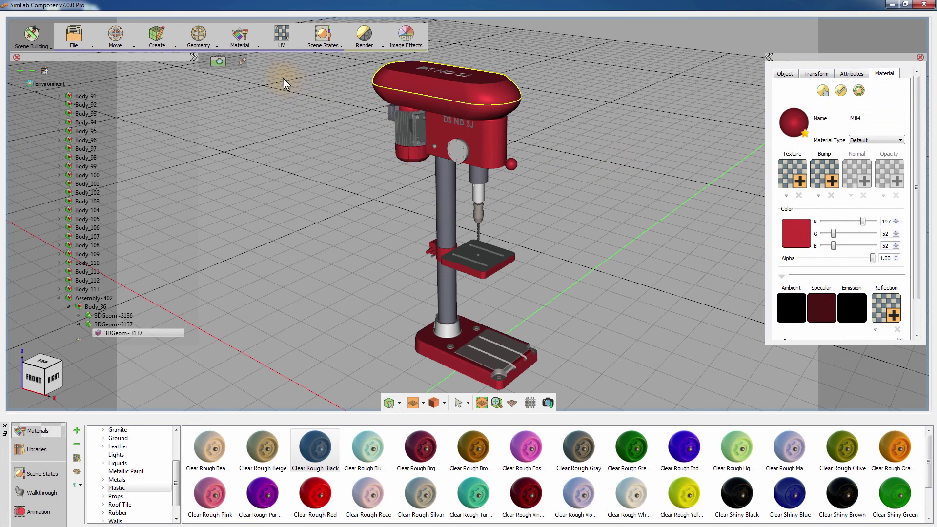
Retain the Red_drill.json palette onto Drill_v02, matching materials by object names.
left_click(240, 36)
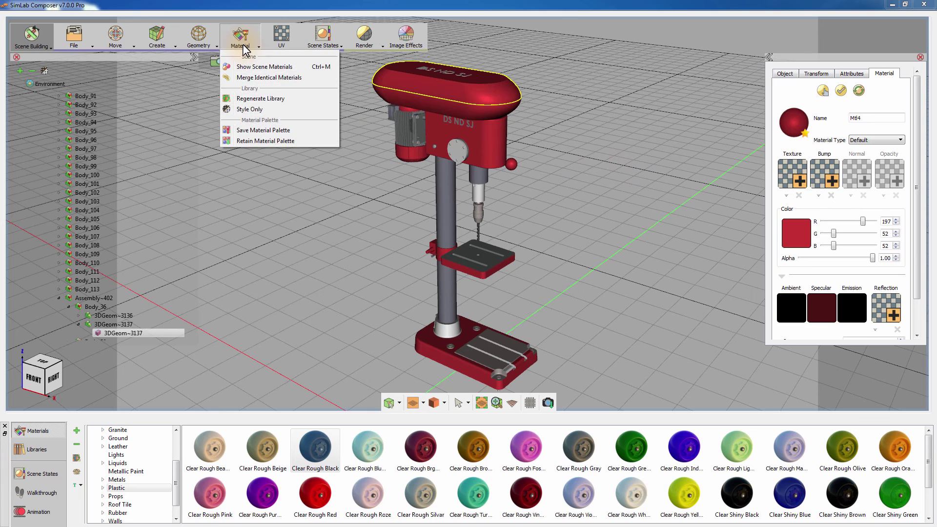
left_click(254, 139)
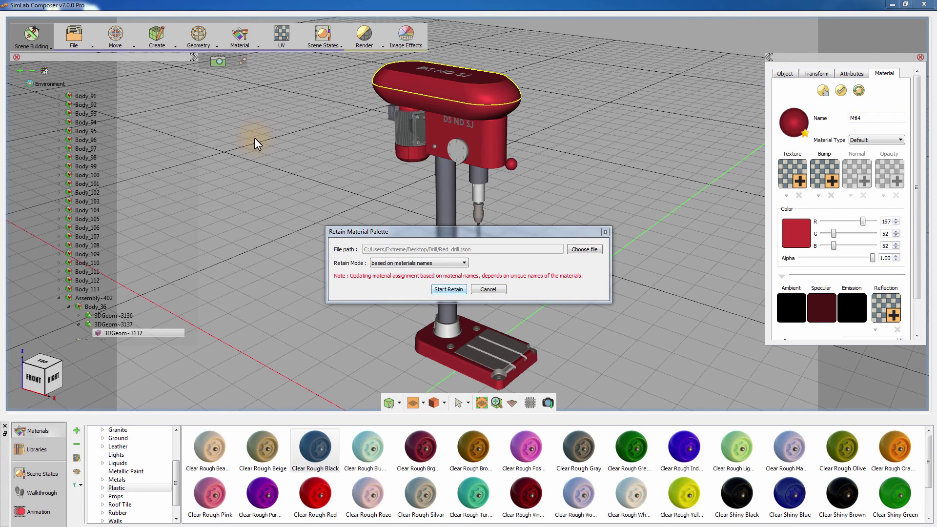
left_click(584, 250)
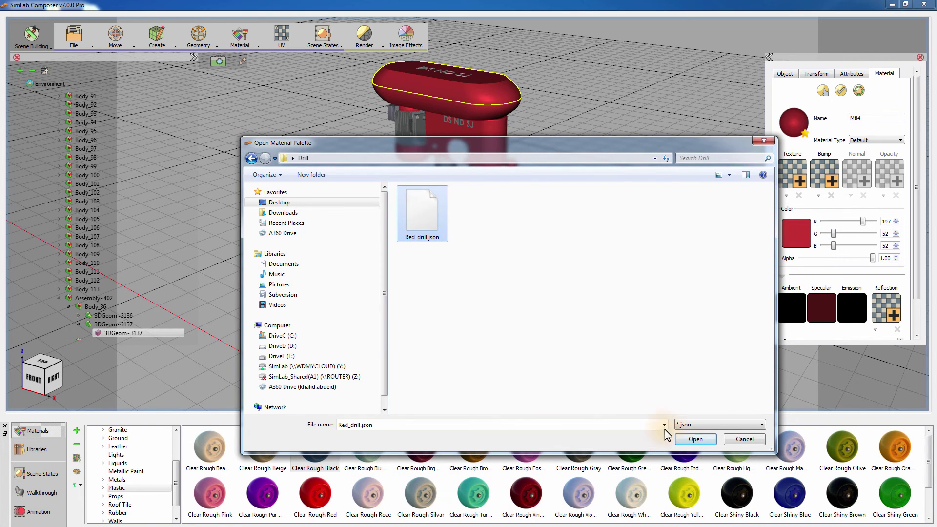
left_click(693, 439)
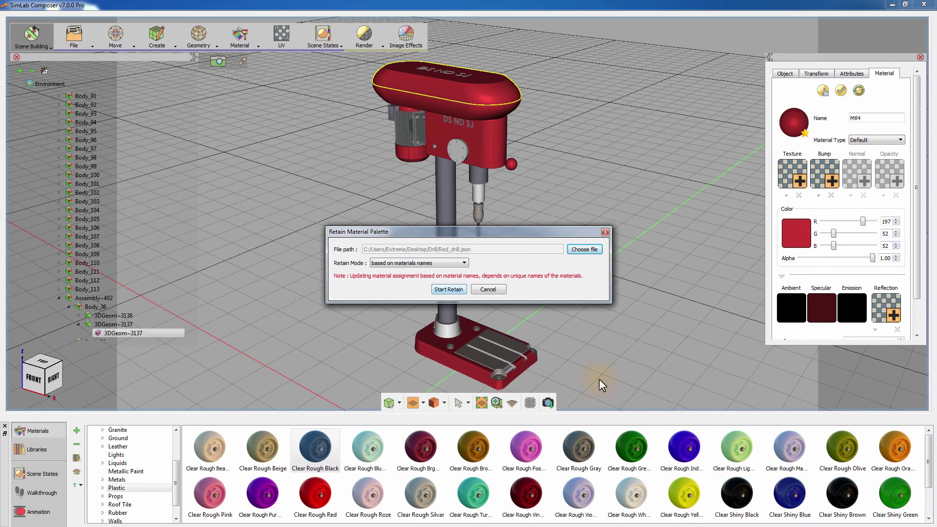
left_click(452, 265)
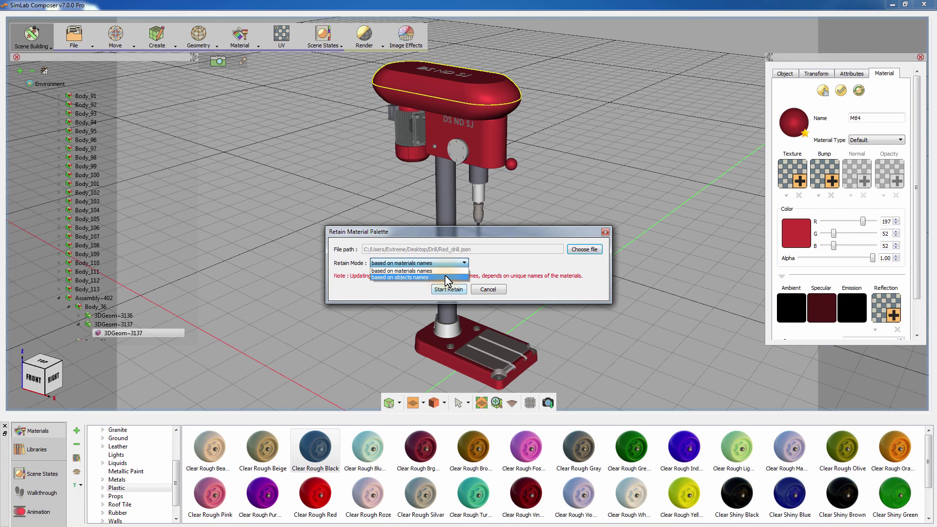
left_click(444, 276)
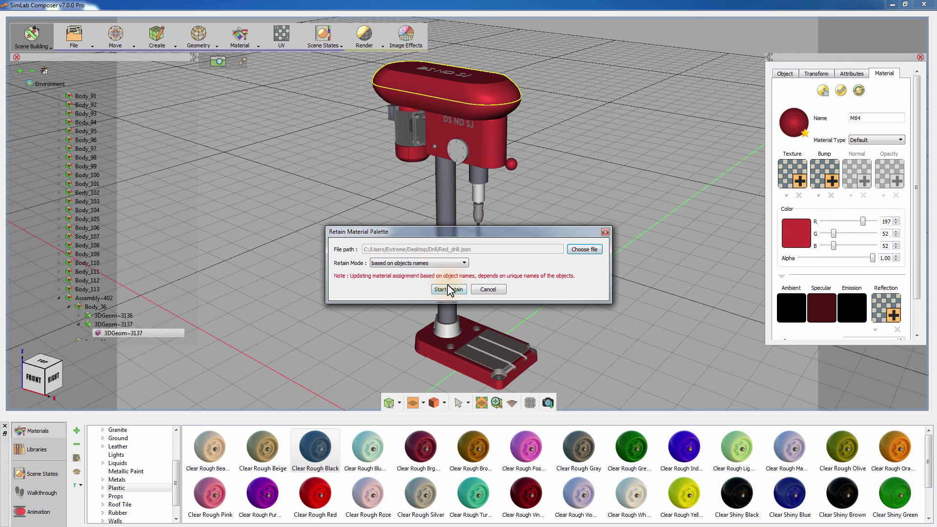
left_click(449, 289)
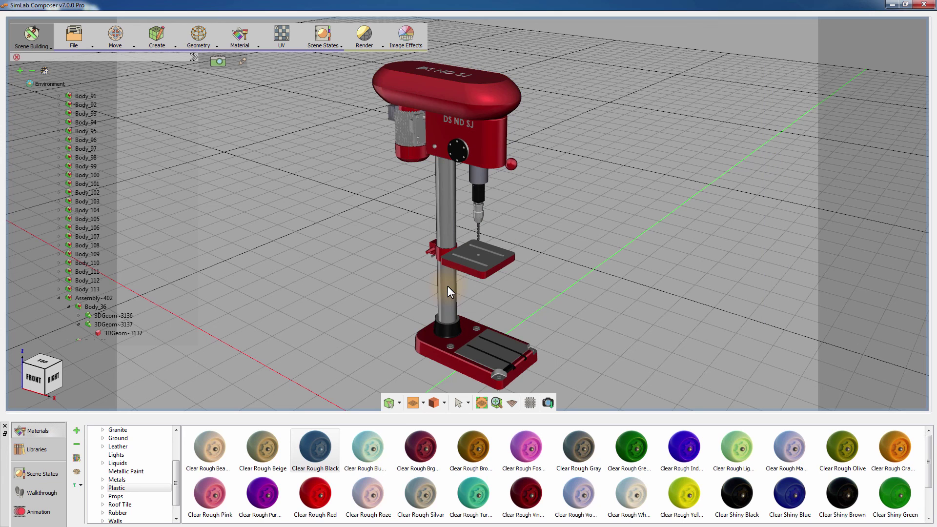
Start a real-time raytraced render of Drill_v02 viewed from a lower front angle.
key("r")
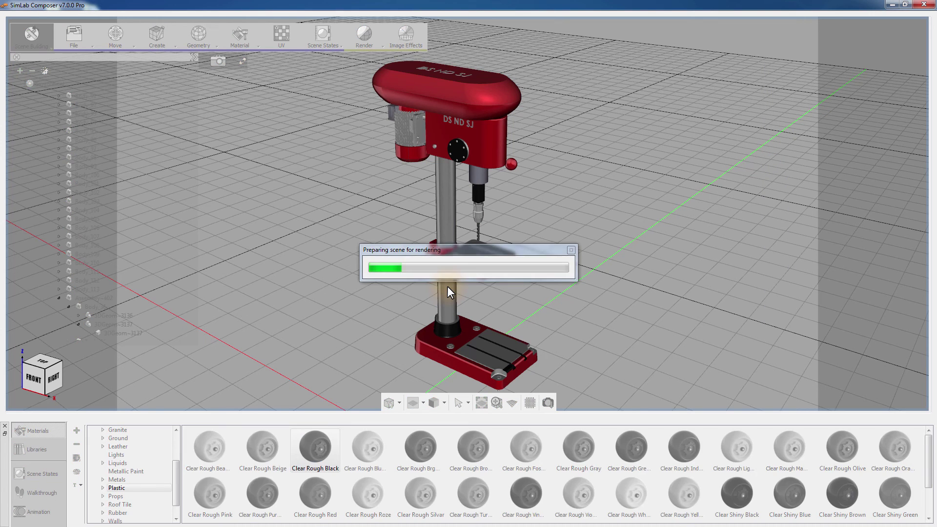
left_click_drag(448, 286, 553, 277)
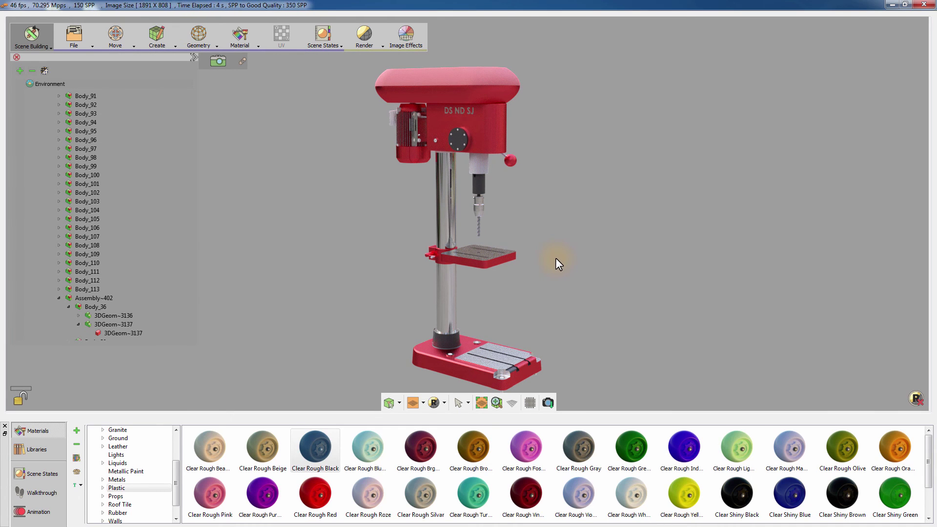
left_click_drag(555, 258, 554, 233)
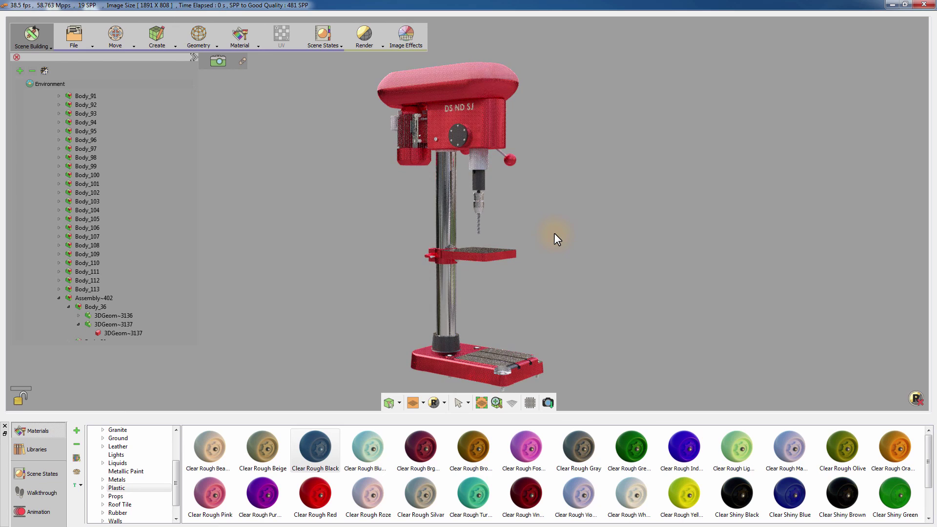